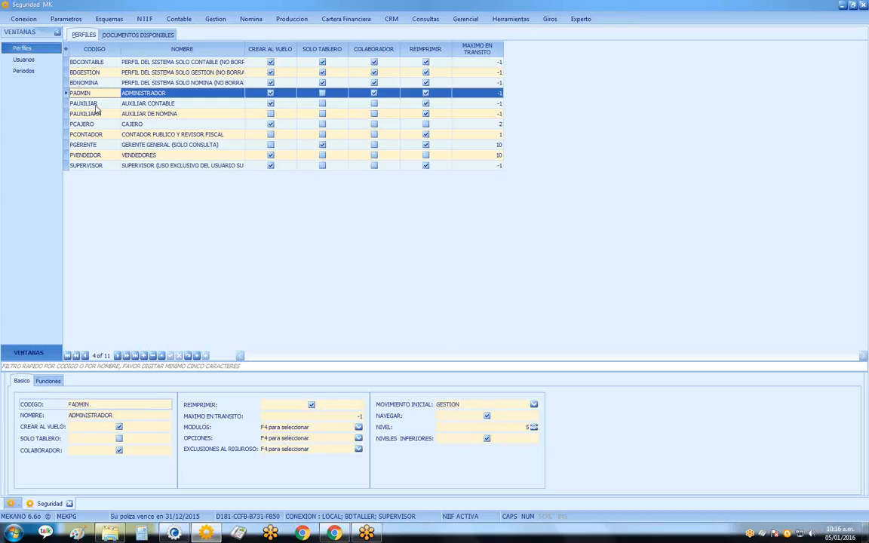
# Examine the ADMINISTRADOR profile's function permissions, including DESBLOQUEAR, and the unlock key column in the user list.
pyautogui.click(50, 381)
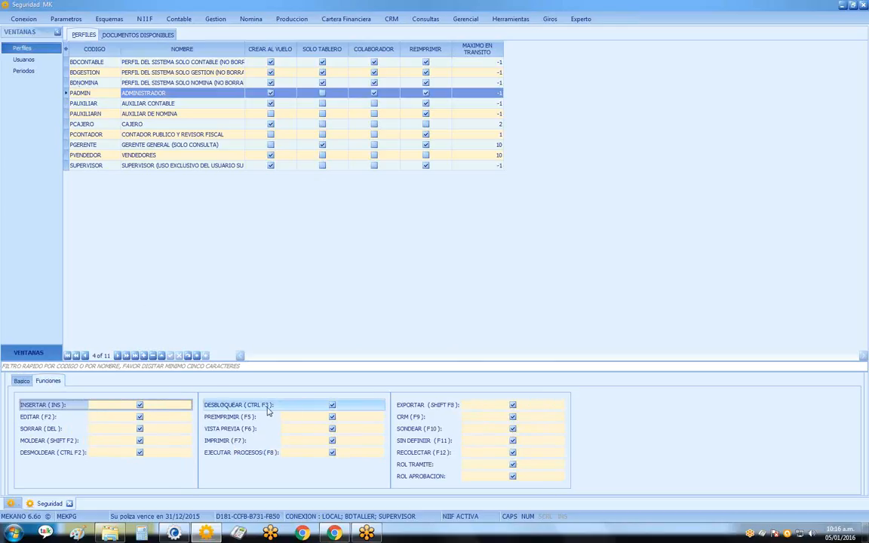
pyautogui.click(332, 406)
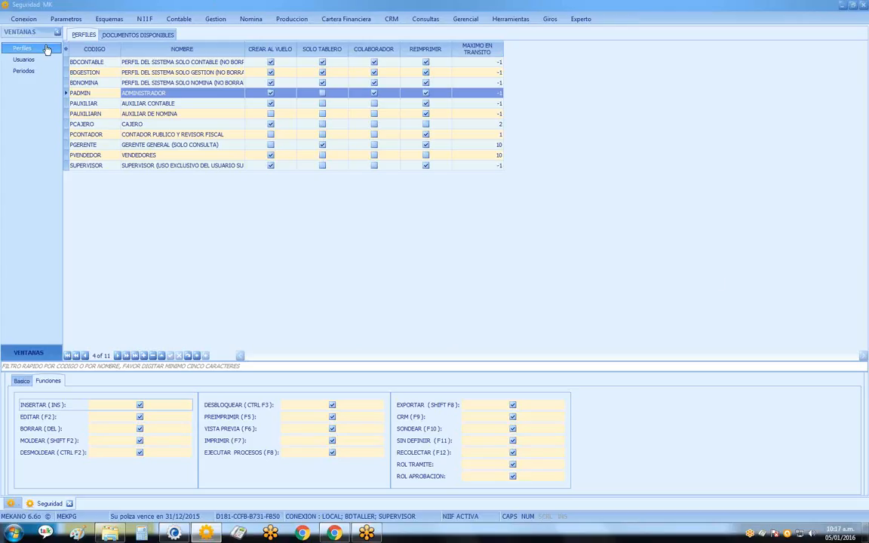
pyautogui.click(26, 61)
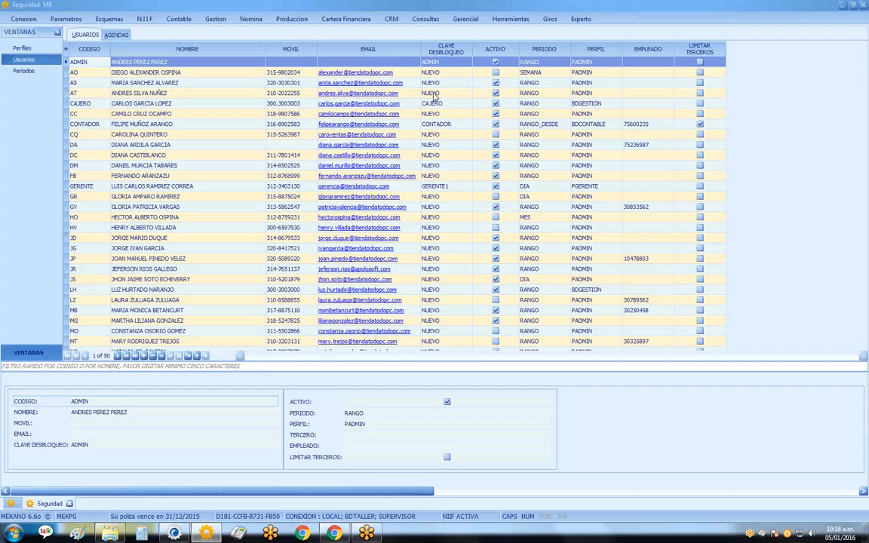
pyautogui.press('Escape')
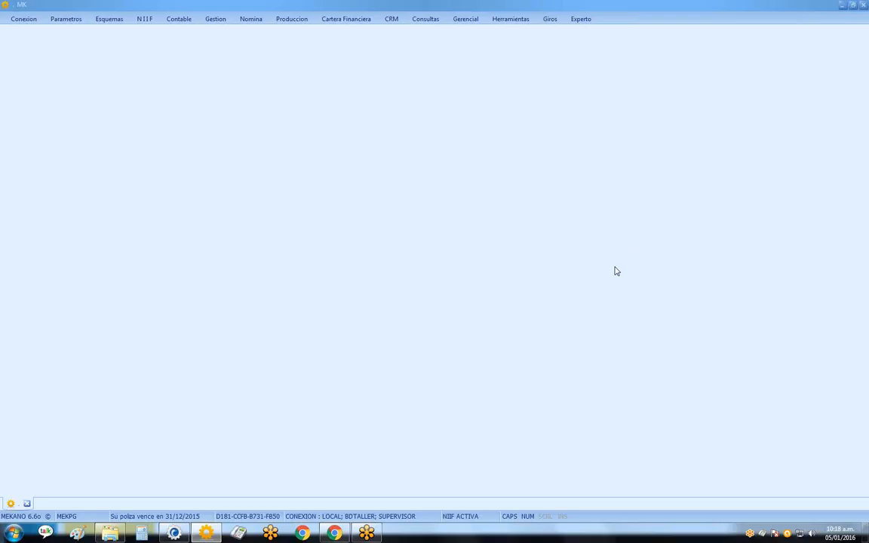
# Open Movimiento Gestion and select the document type FV1, FACTURA DE VENTA CREDITO (iva incluido).
pyautogui.click(220, 21)
pyautogui.click(28, 60)
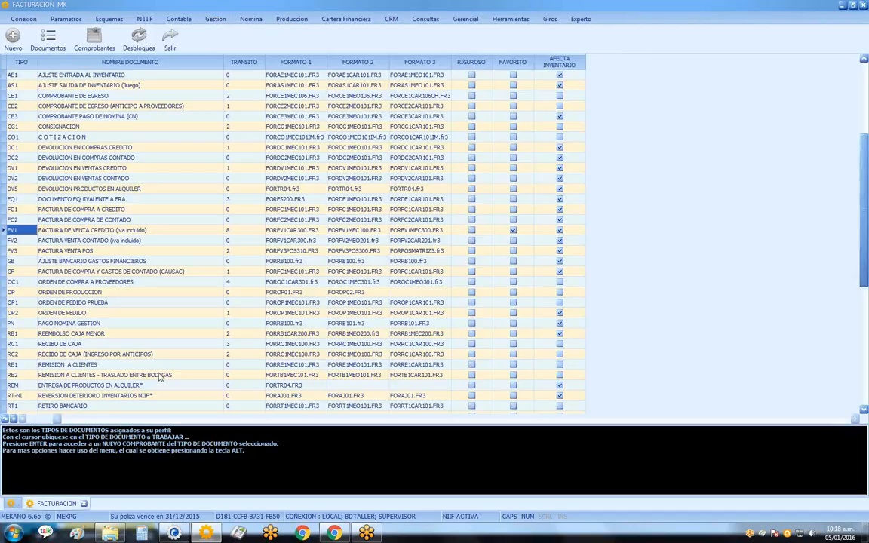
pyautogui.click(77, 231)
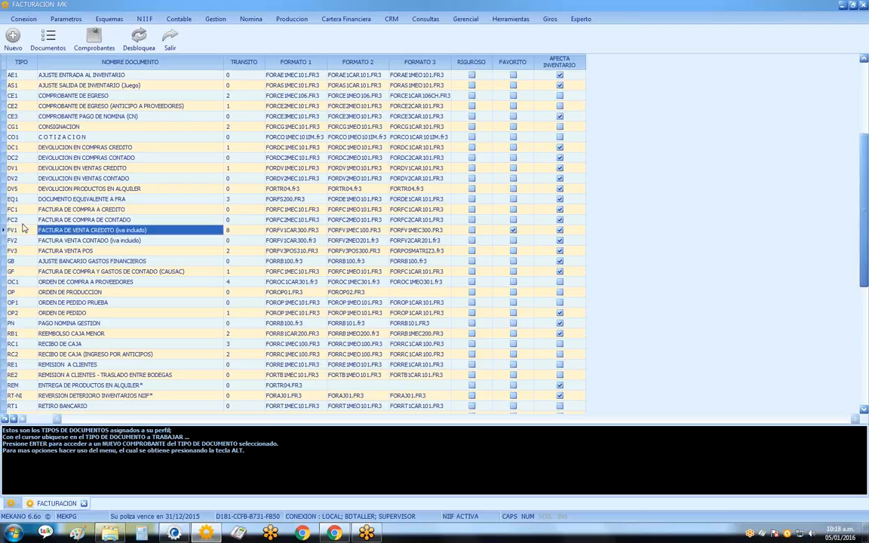
pyautogui.click(22, 231)
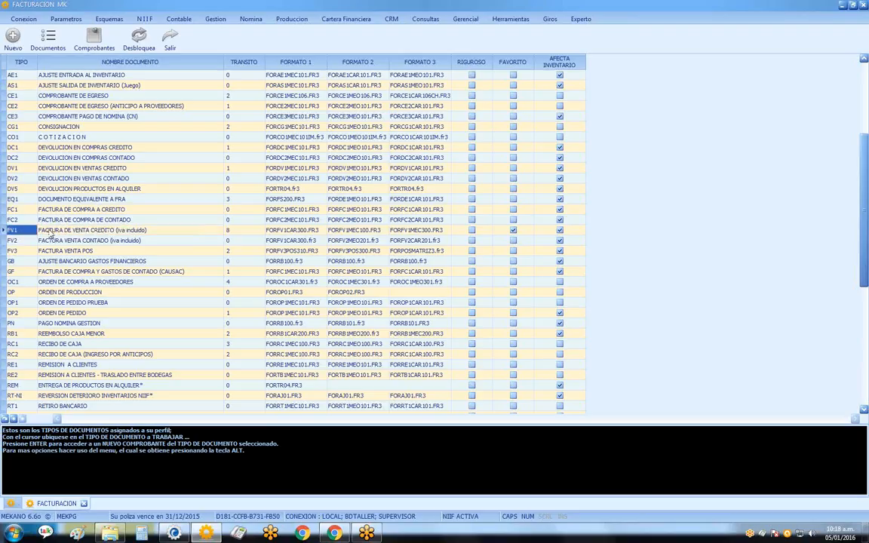
pyautogui.click(44, 230)
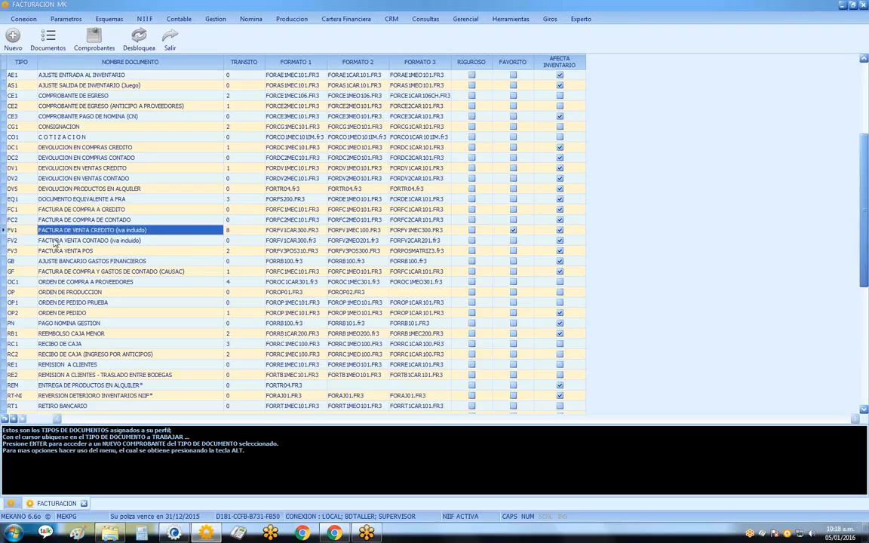
# Start unlocking an FV1 voucher and look up voucher number 14305 after entering the unlock password.
pyautogui.click(138, 39)
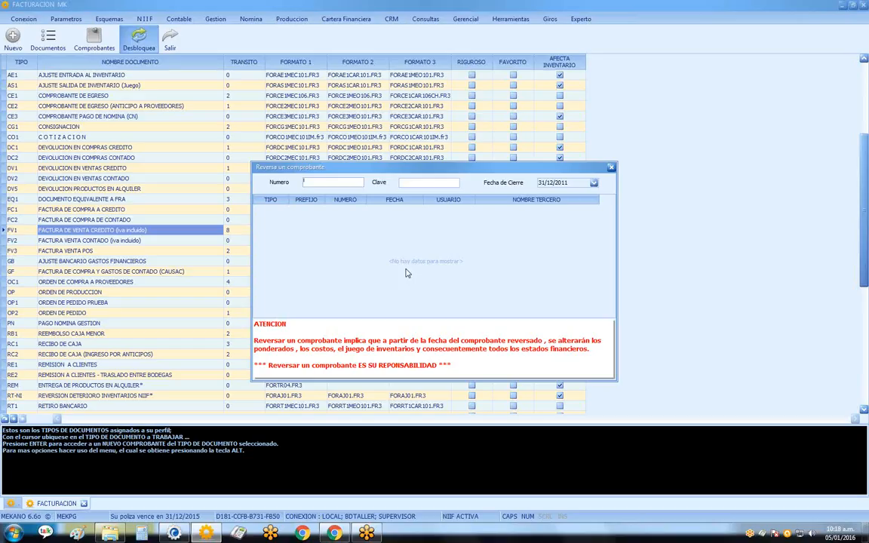
pyautogui.write('14')
pyautogui.write('305')
pyautogui.write('*****')
pyautogui.press('Return')
pyautogui.press('Return')
pyautogui.press('Return')
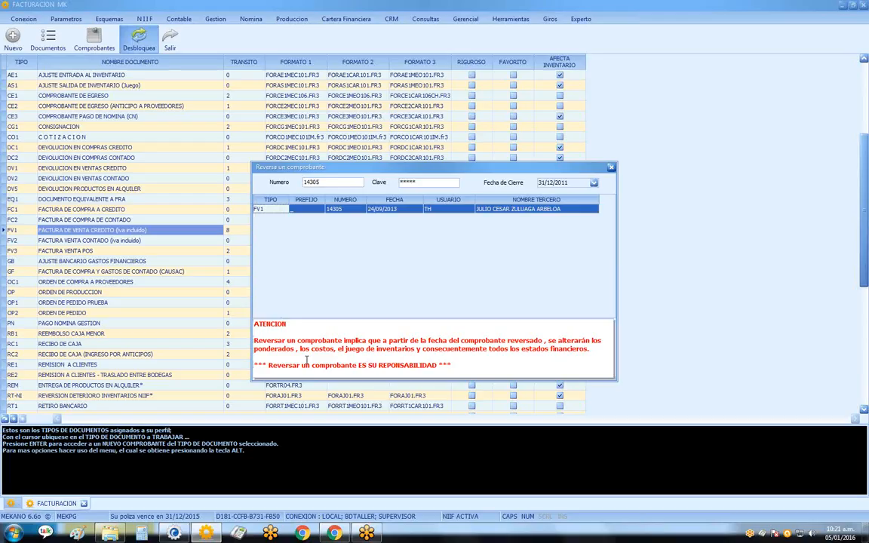
# Reverse the FV1 voucher found by number and agree to continue despite the red warning.
pyautogui.click(739, 279)
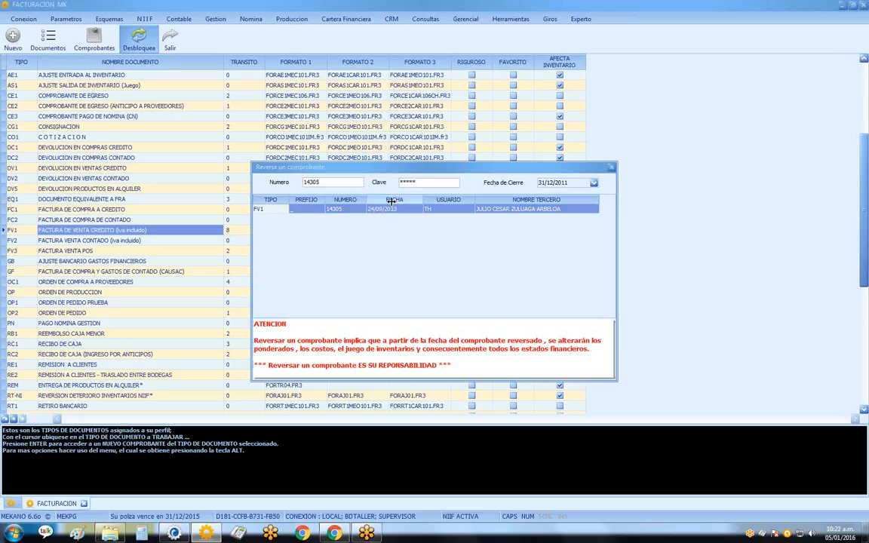
pyautogui.click(418, 295)
pyautogui.press('Return')
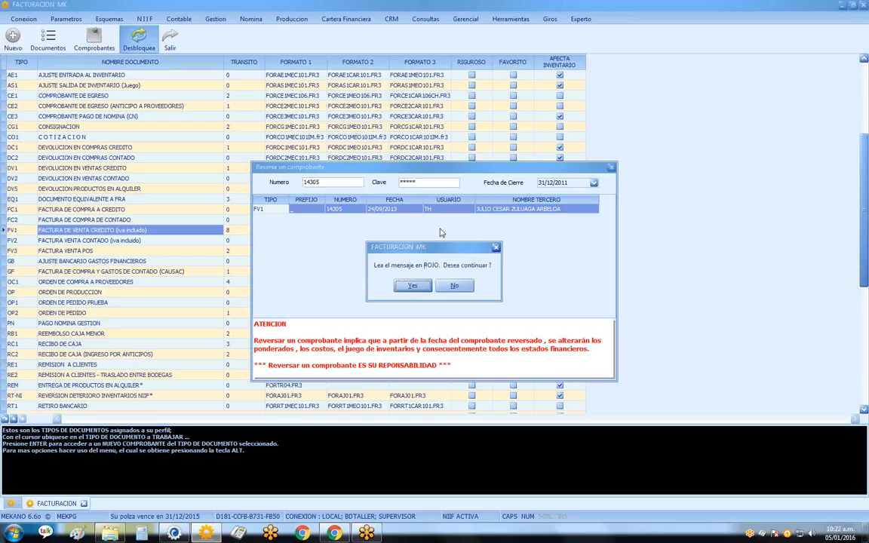
pyautogui.click(412, 285)
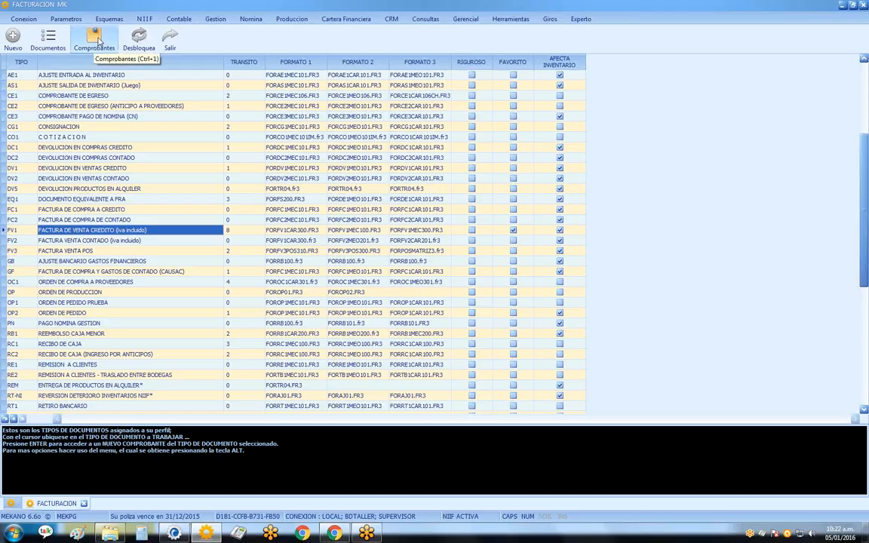
# Check the pending FV1 vouchers for the unlocked one and close the billing window.
pyautogui.click(93, 44)
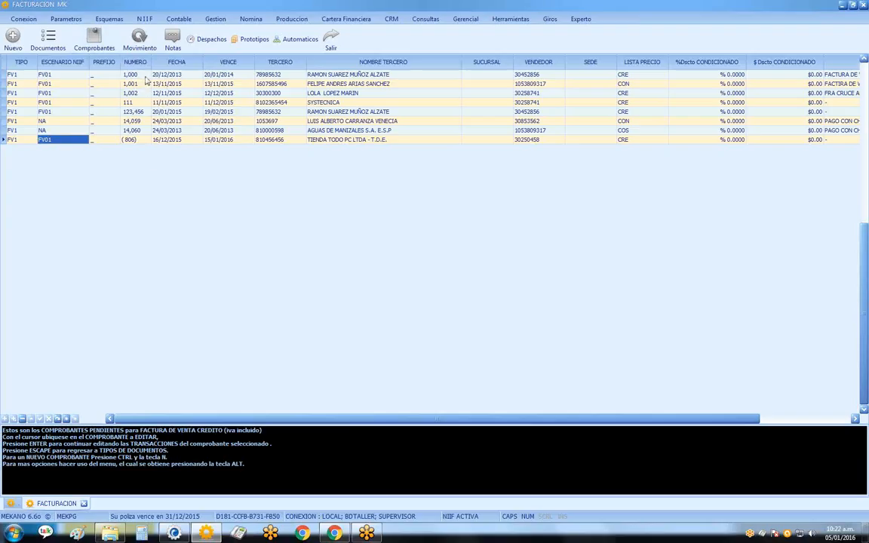
pyautogui.click(137, 130)
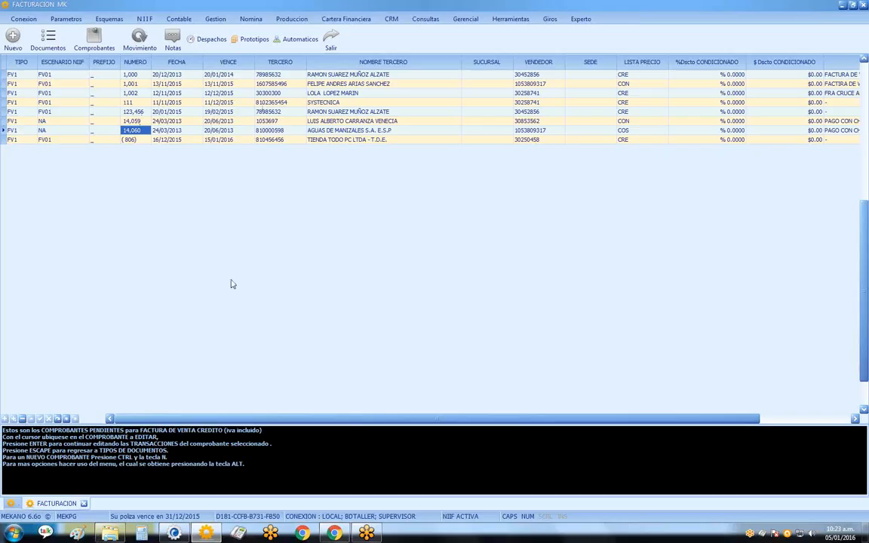
pyautogui.click(84, 504)
# Enable the COLABORADOR option for the SUPERVISOR profile in the user security settings and save it.
pyautogui.click(67, 21)
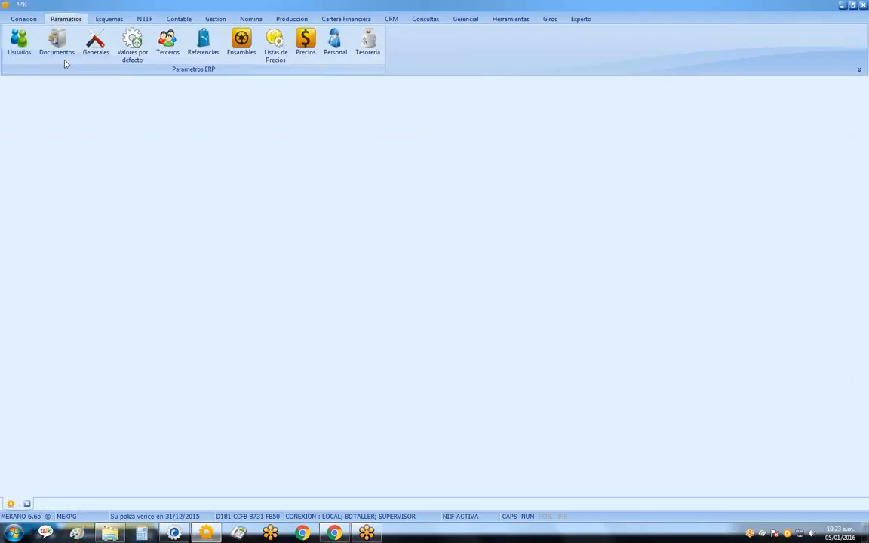
pyautogui.click(19, 44)
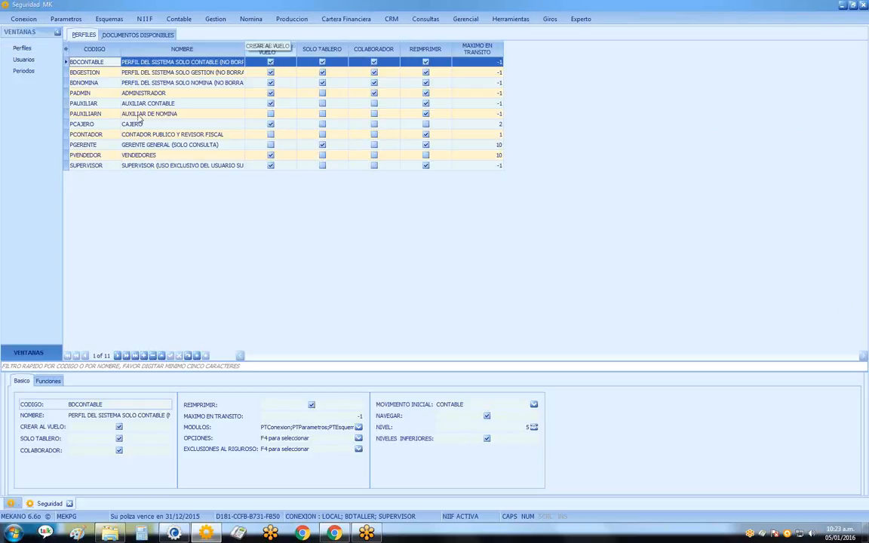
pyautogui.click(81, 166)
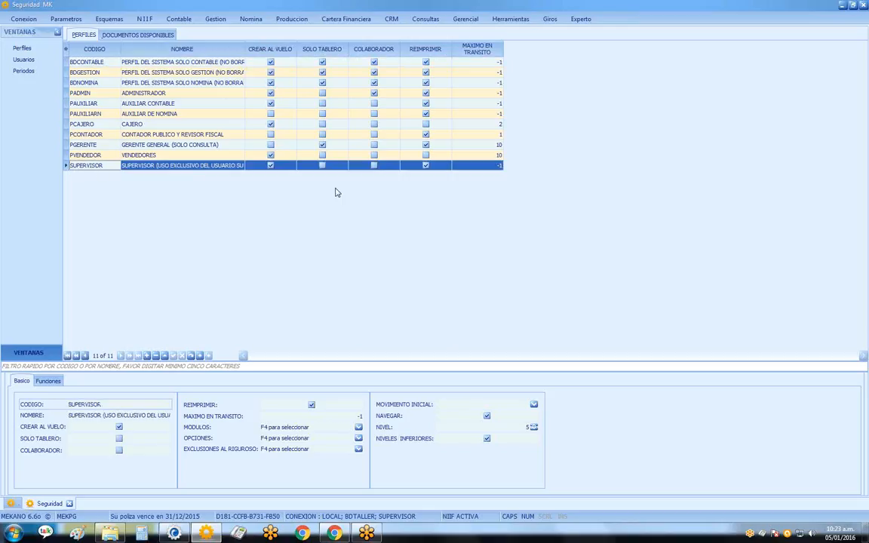
pyautogui.click(375, 169)
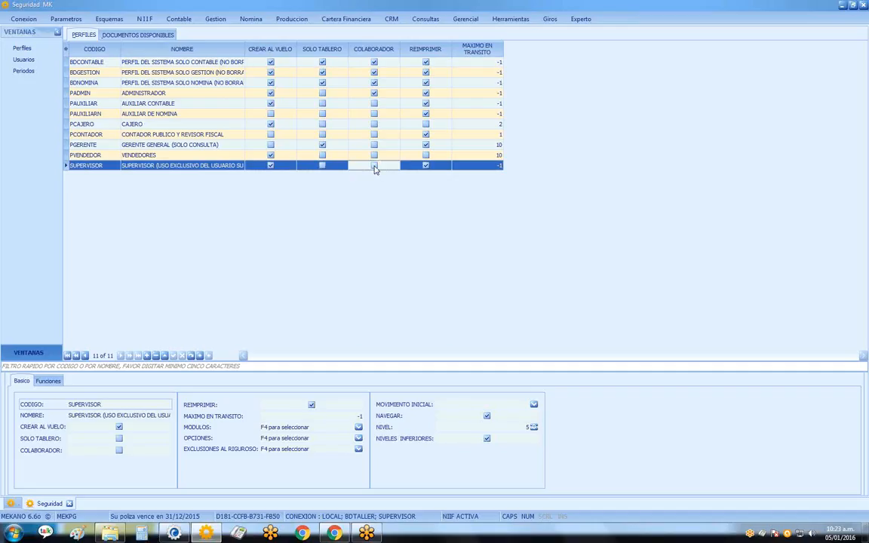
pyautogui.click(374, 166)
pyautogui.click(174, 356)
# Enable COMPARTIR for document type FV1 in the document parameters, save the record, and close the parameter windows.
pyautogui.click(66, 20)
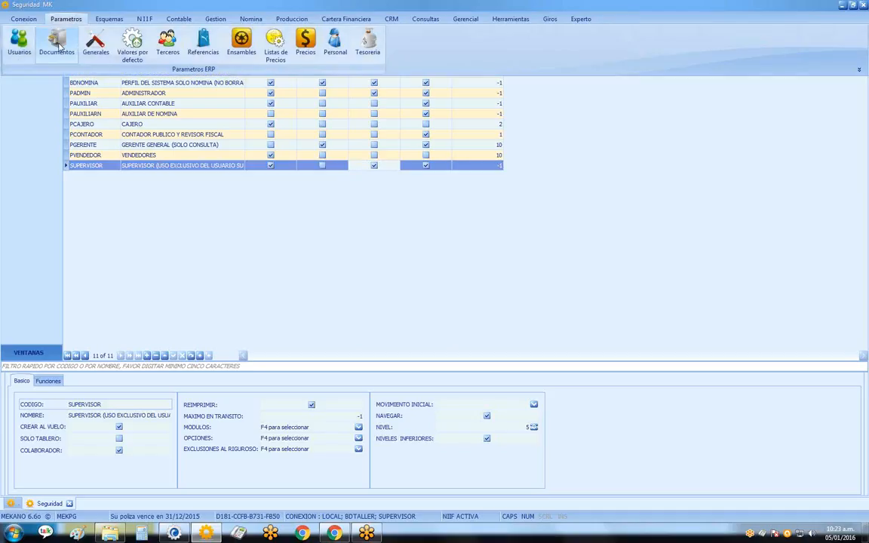
pyautogui.click(59, 41)
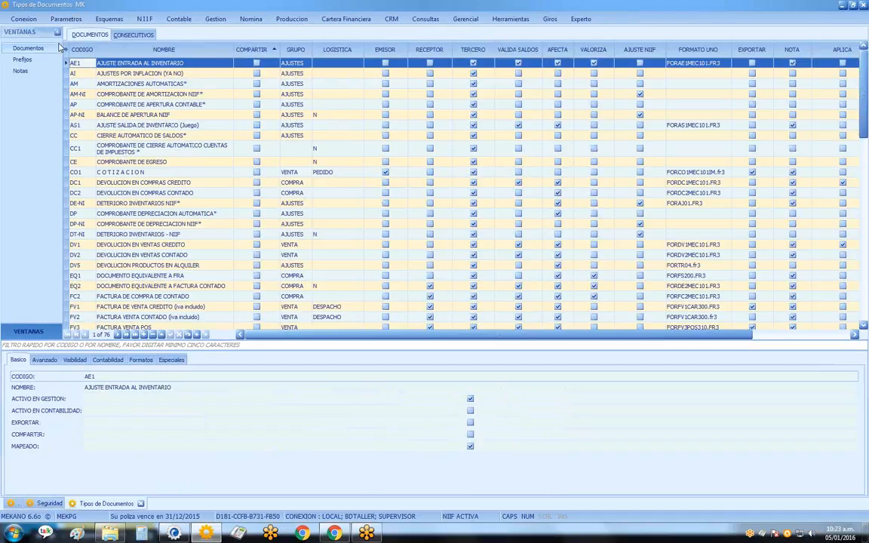
pyautogui.click(83, 255)
pyautogui.write('FV1')
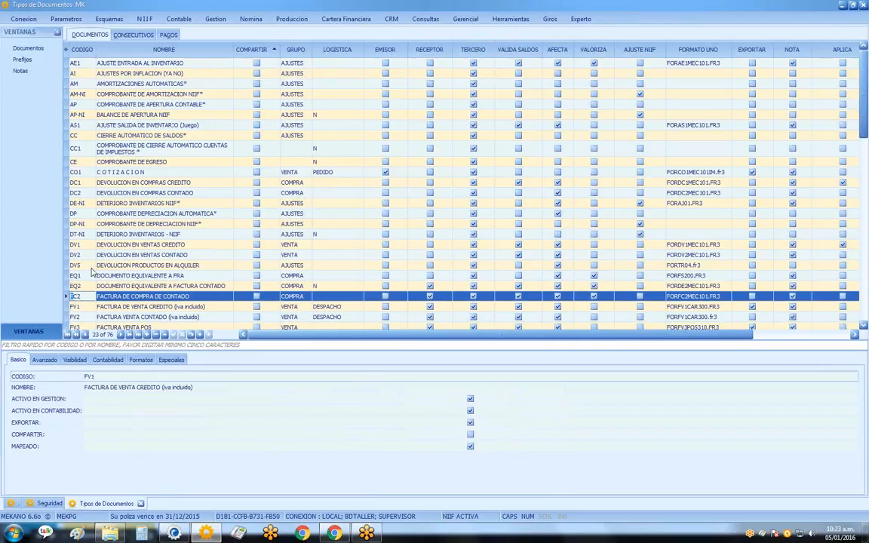
pyautogui.click(135, 298)
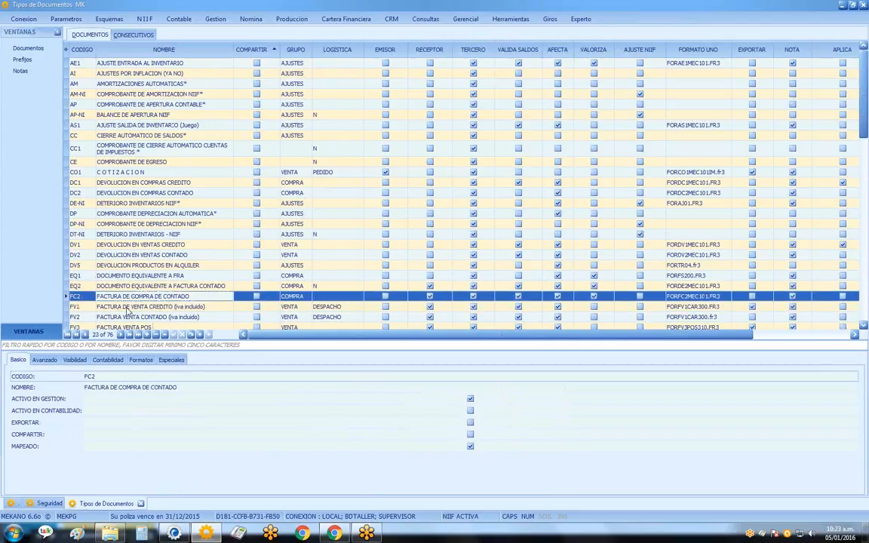
pyautogui.click(126, 308)
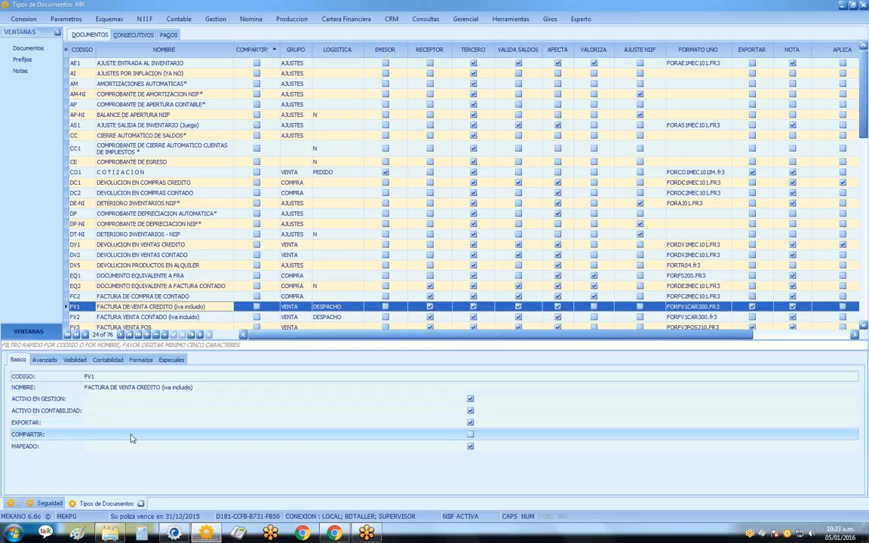
pyautogui.click(472, 436)
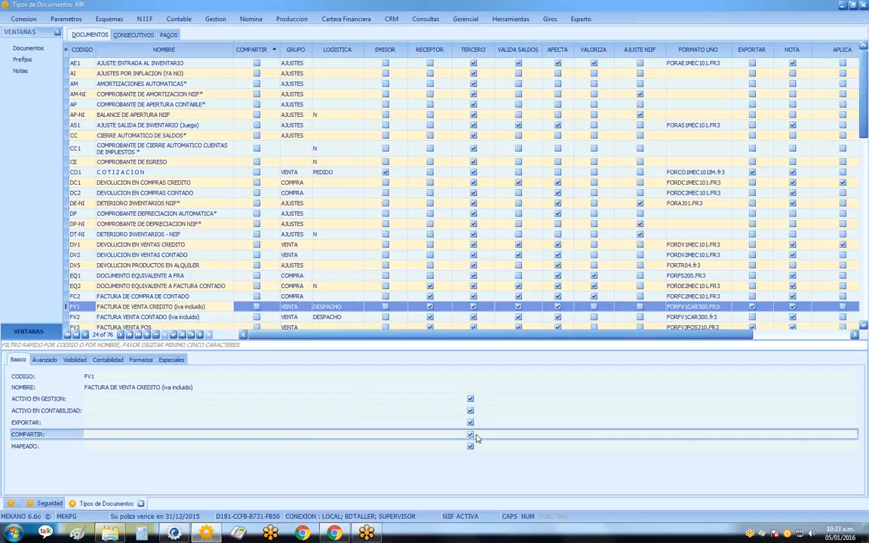
pyautogui.click(177, 336)
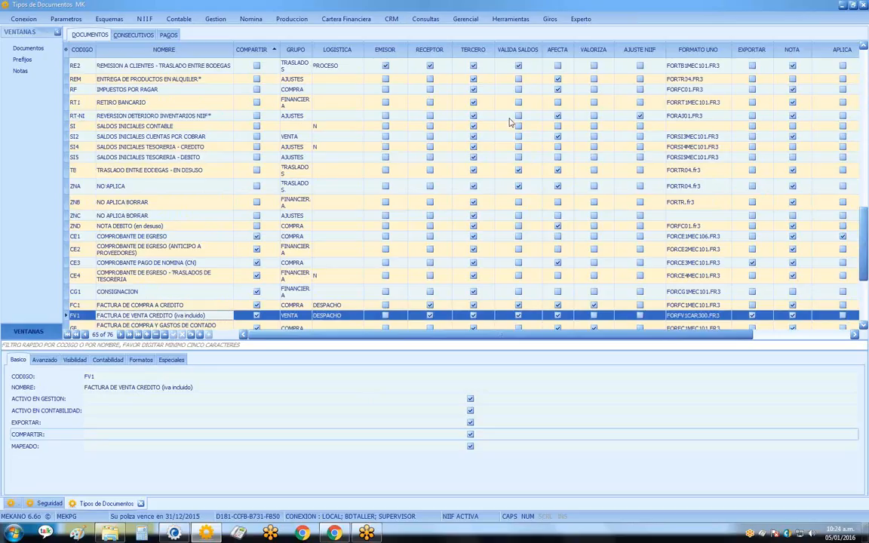
pyautogui.click(140, 503)
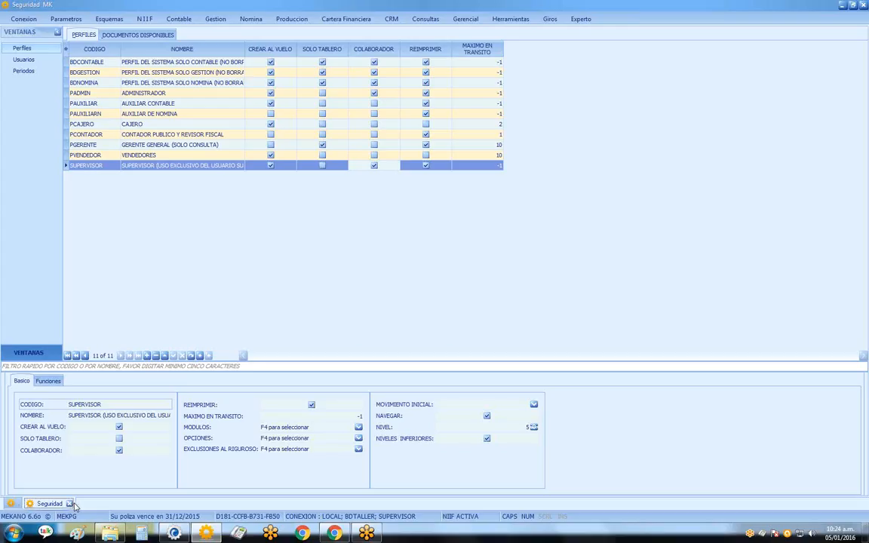
pyautogui.click(71, 504)
# Exit Mekano and launch it again.
pyautogui.click(21, 20)
pyautogui.click(108, 42)
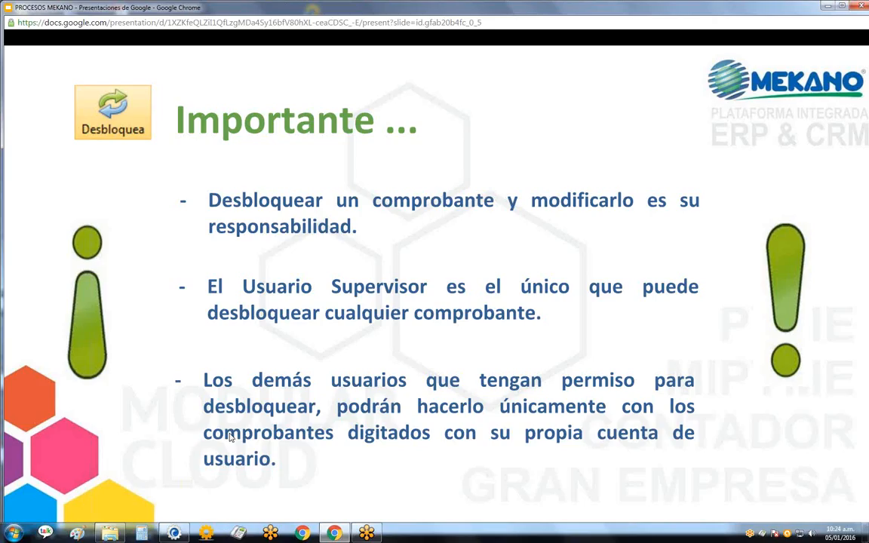
pyautogui.rightClick(206, 533)
pyautogui.click(174, 494)
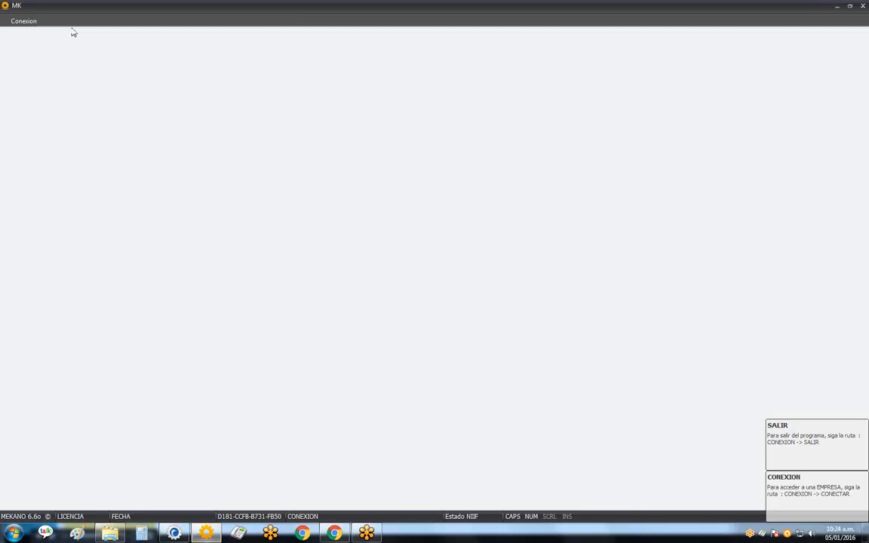
# Connect to the company BDTALLER as the user SUPERVISOR, entering the account password.
pyautogui.click(23, 21)
pyautogui.click(21, 50)
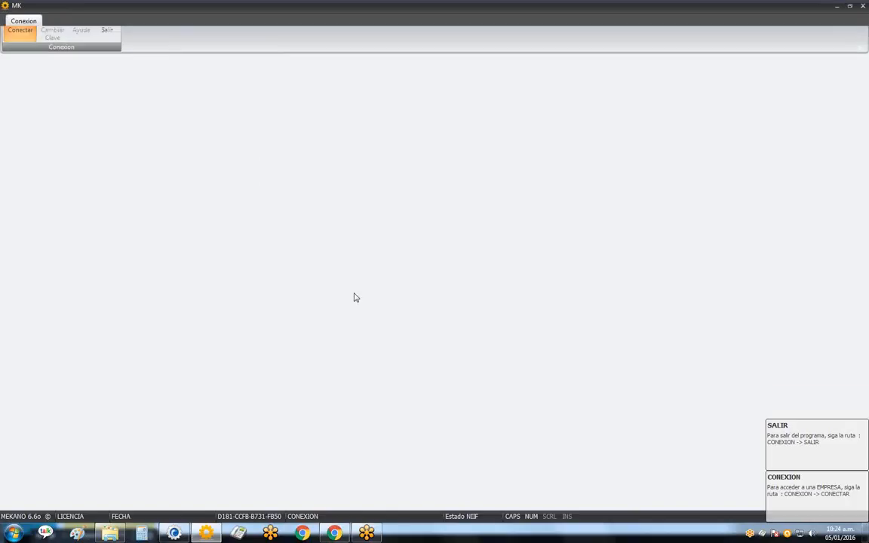
pyautogui.write('SUPERVISOR')
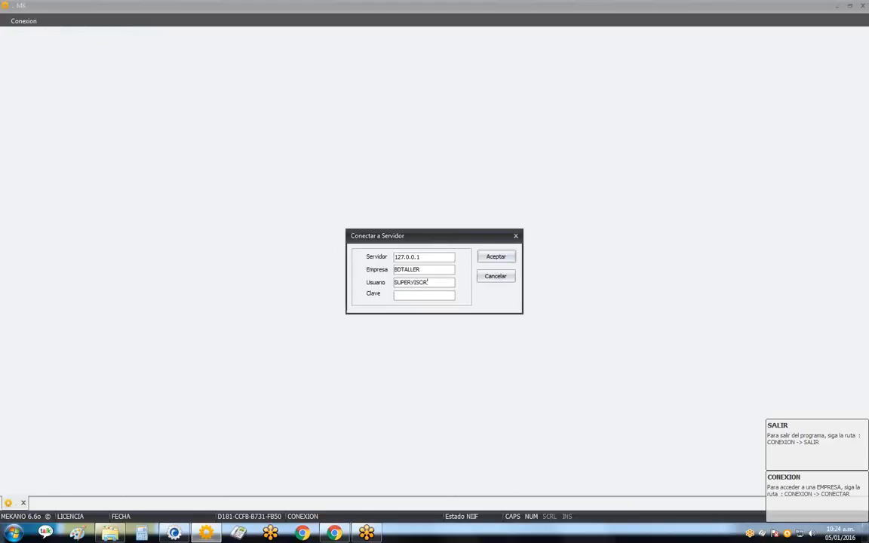
pyautogui.write('*****')
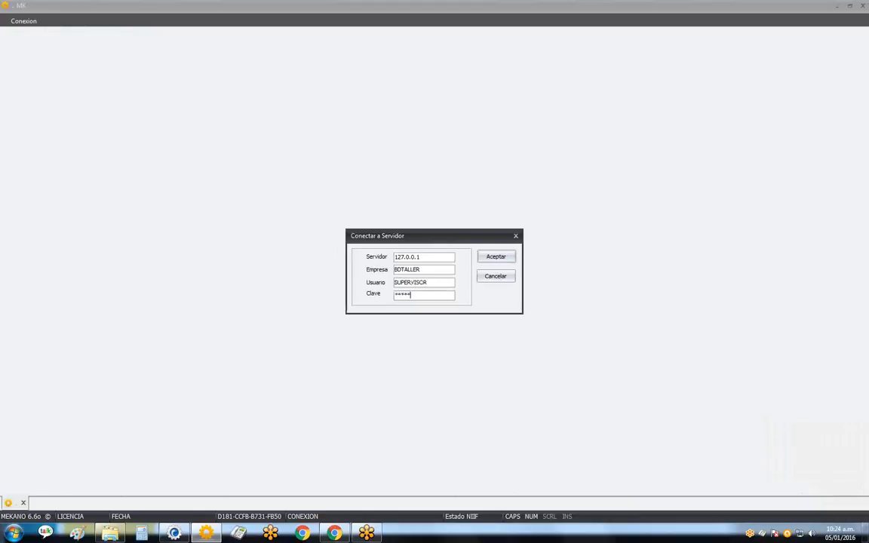
pyautogui.click(487, 259)
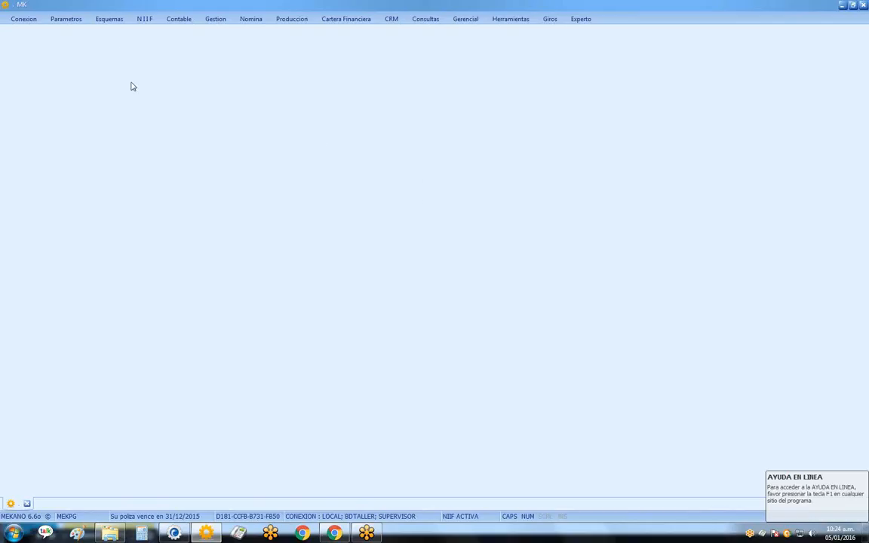
# Open the movement detail of pending voucher 14,305 of type FV1, FACTURA DE VENTA CREDITO, in the Gestion billing module.
pyautogui.click(206, 19)
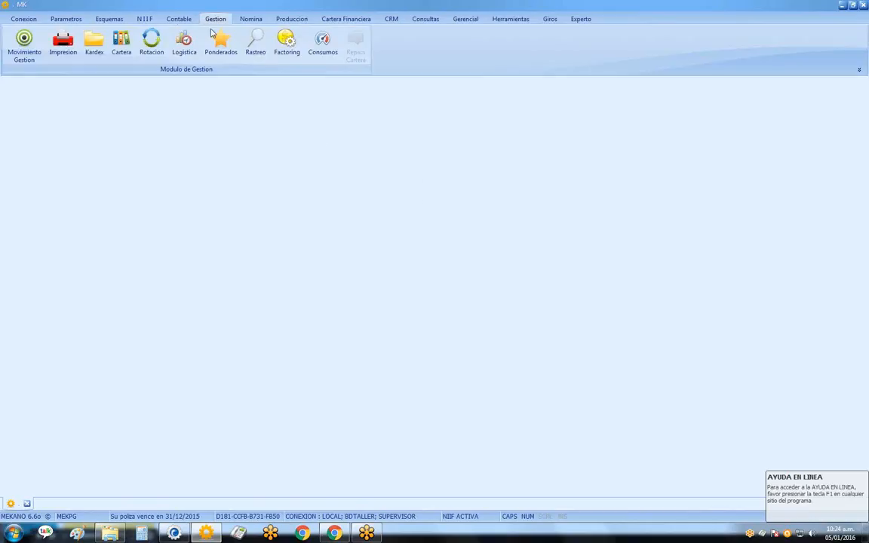
pyautogui.click(27, 56)
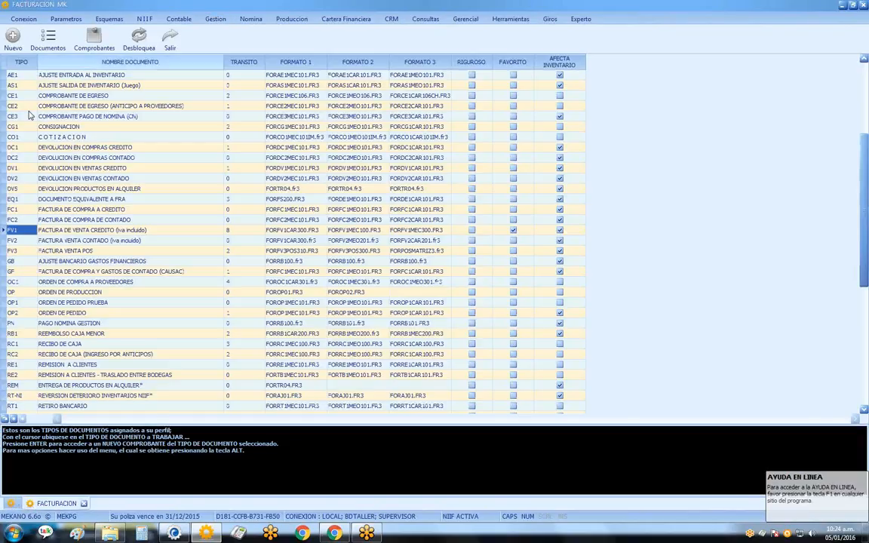
pyautogui.click(59, 230)
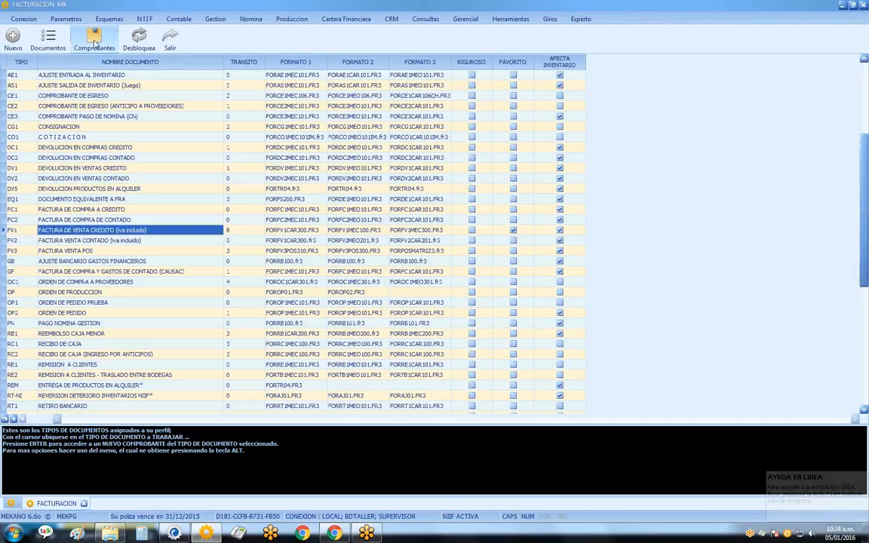
pyautogui.click(97, 40)
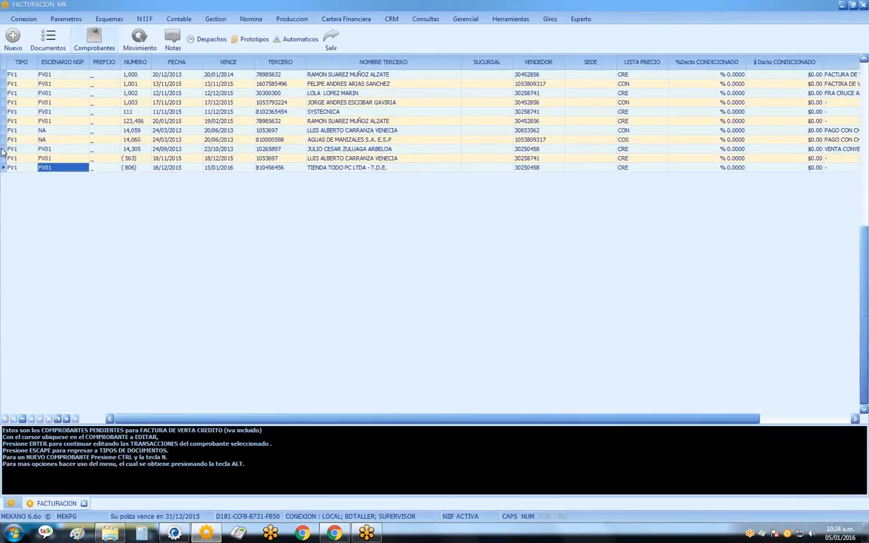
pyautogui.click(11, 150)
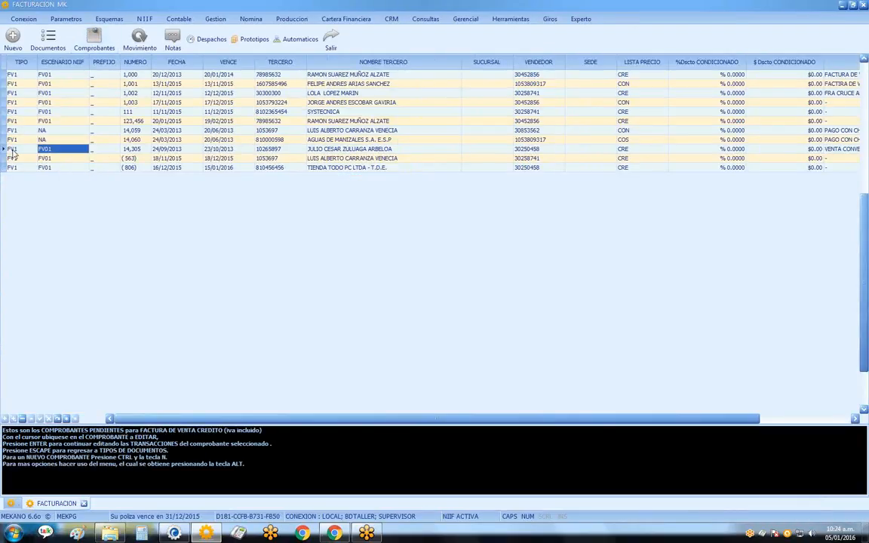
pyautogui.click(132, 150)
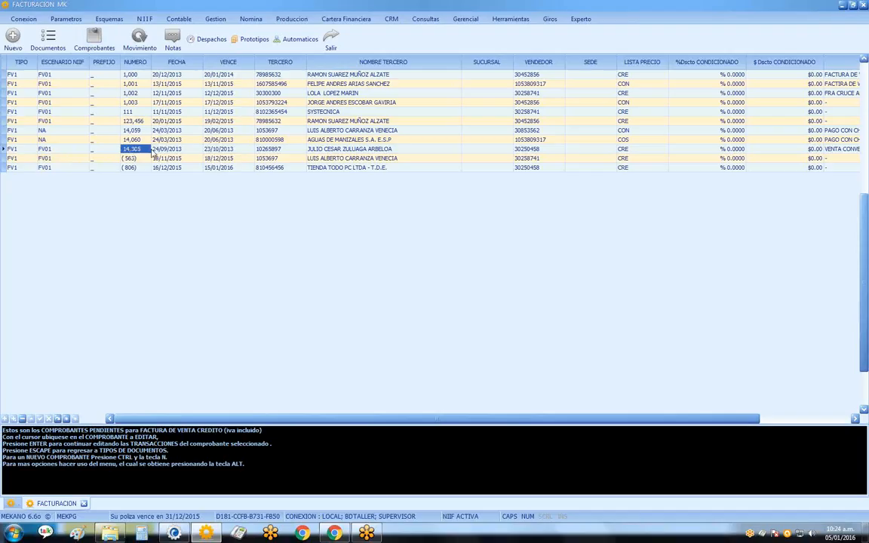
pyautogui.click(139, 42)
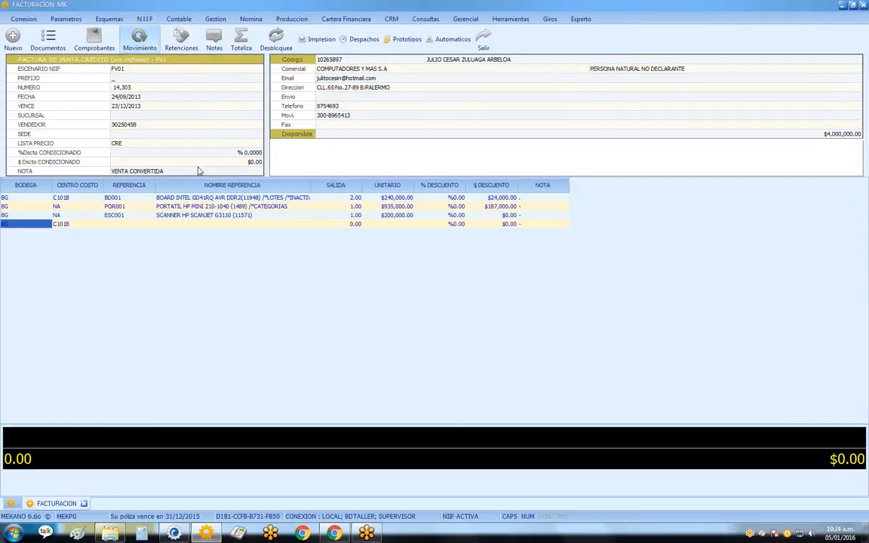
# Set the unit price of the SCANNER HP SCANJET G3110 line to 180,000 and save the line without adding another.
pyautogui.press('Up')
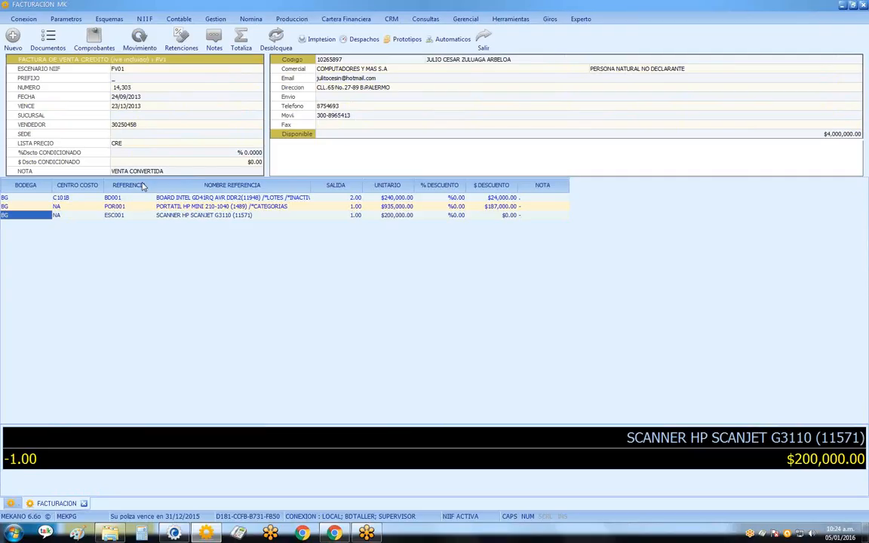
pyautogui.click(123, 97)
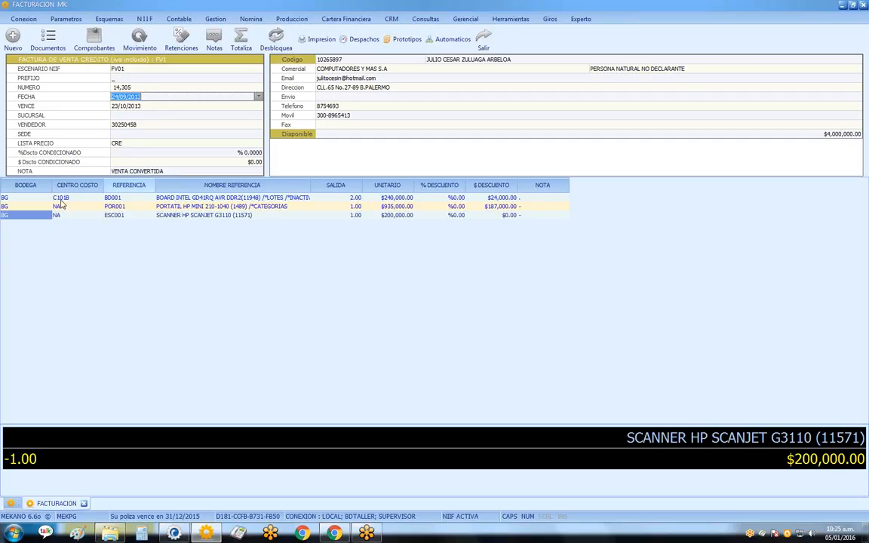
pyautogui.click(24, 216)
pyautogui.click(24, 215)
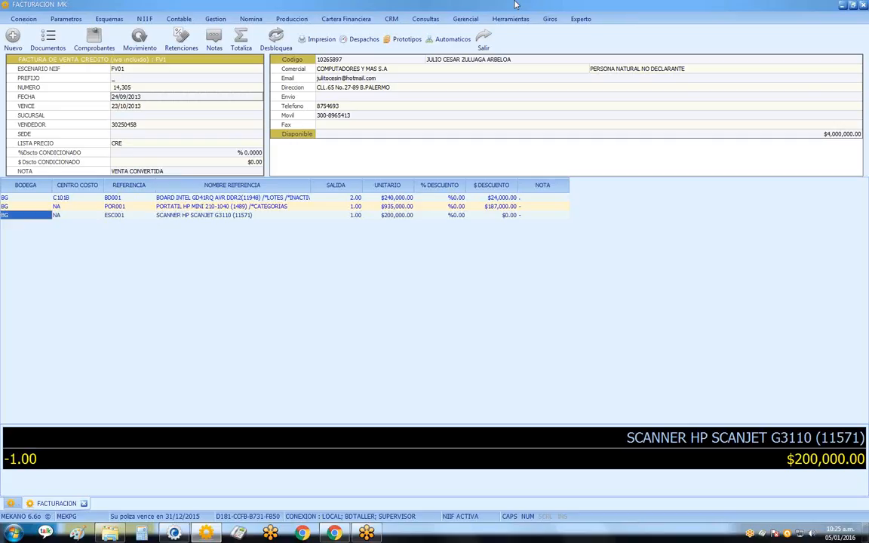
pyautogui.press('Return')
pyautogui.press('Return')
pyautogui.press('Return')
pyautogui.press('Return')
pyautogui.press('Return')
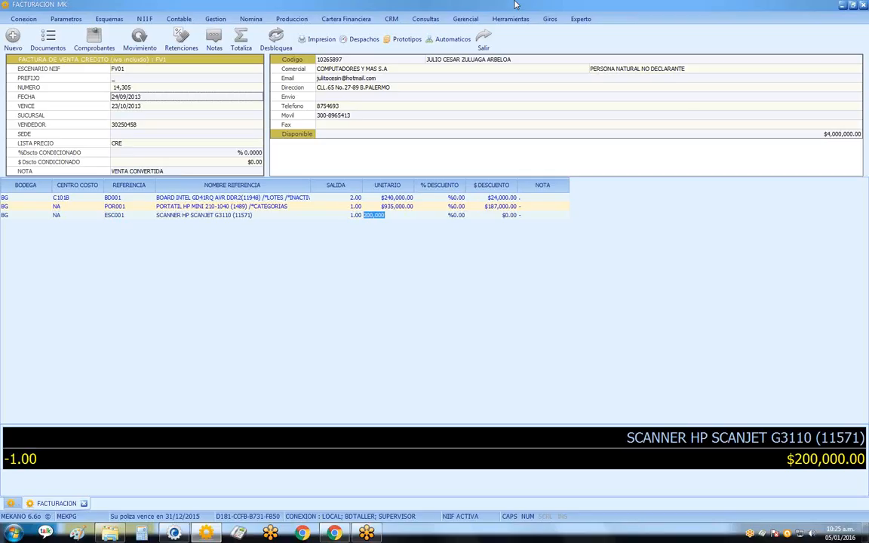
pyautogui.write('180,000')
pyautogui.press('Return')
pyautogui.press('Return')
pyautogui.press('Return')
pyautogui.press('Return')
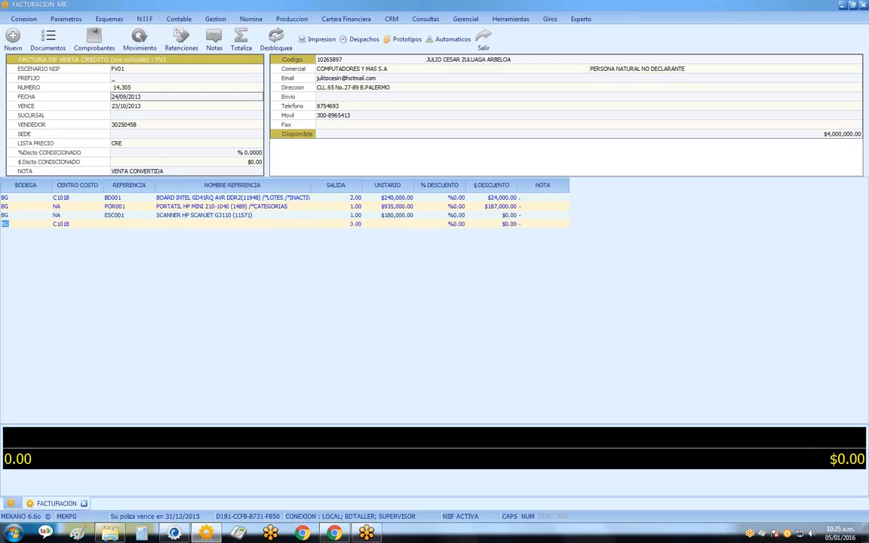
pyautogui.press('Up')
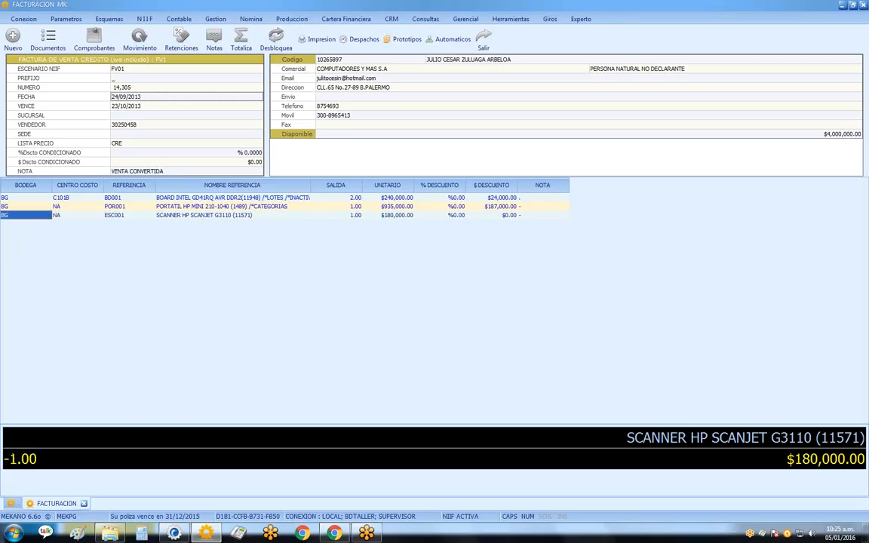
# Try to delete the PORTATIL HP MINI 210-1040 line from the sales invoice.
pyautogui.click(24, 207)
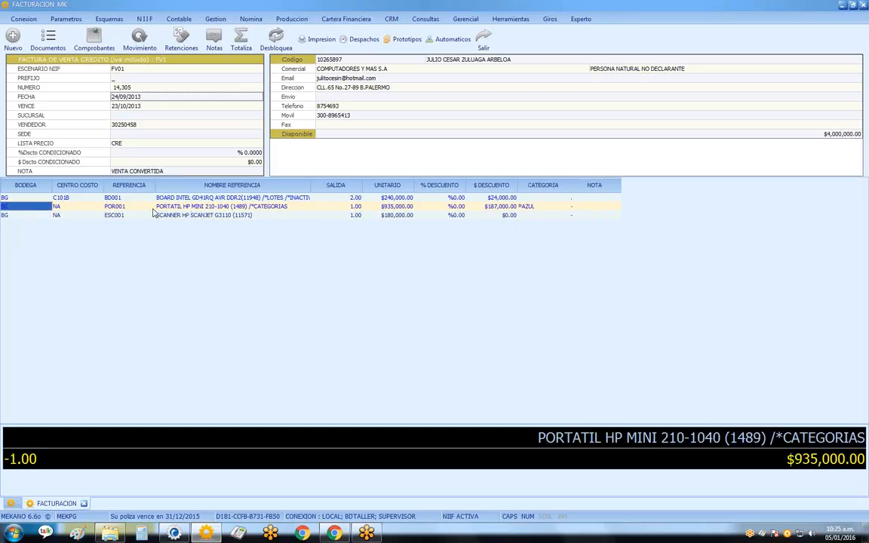
pyautogui.hotkey('ctrl', 'Delete')
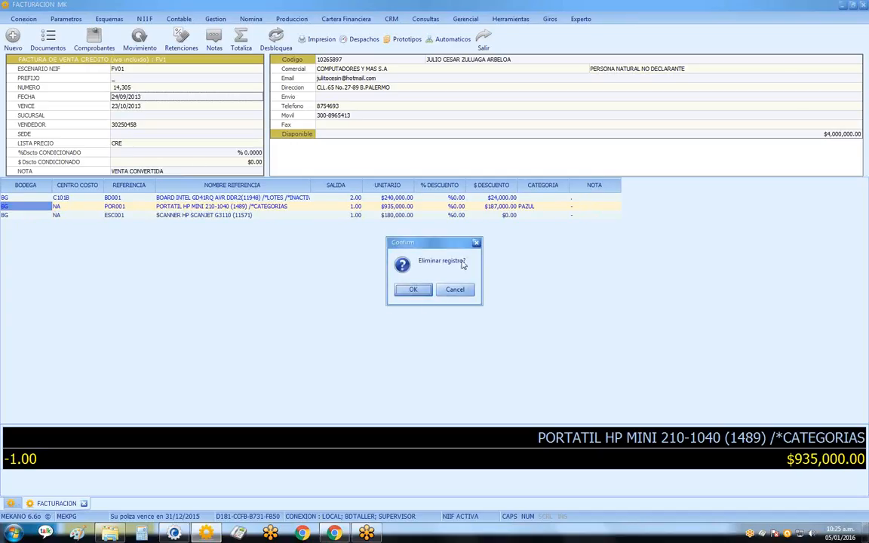
pyautogui.click(415, 291)
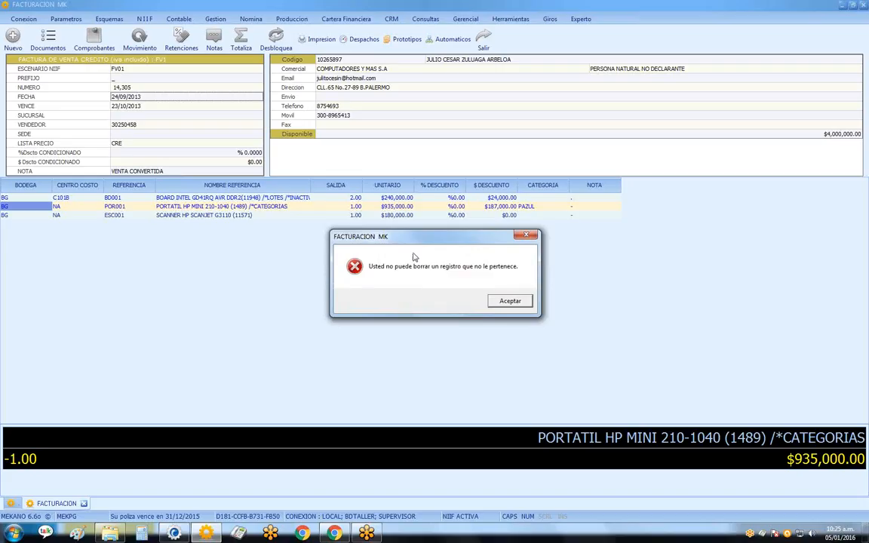
pyautogui.moveTo(422, 242); pyautogui.dragTo(350, 246)
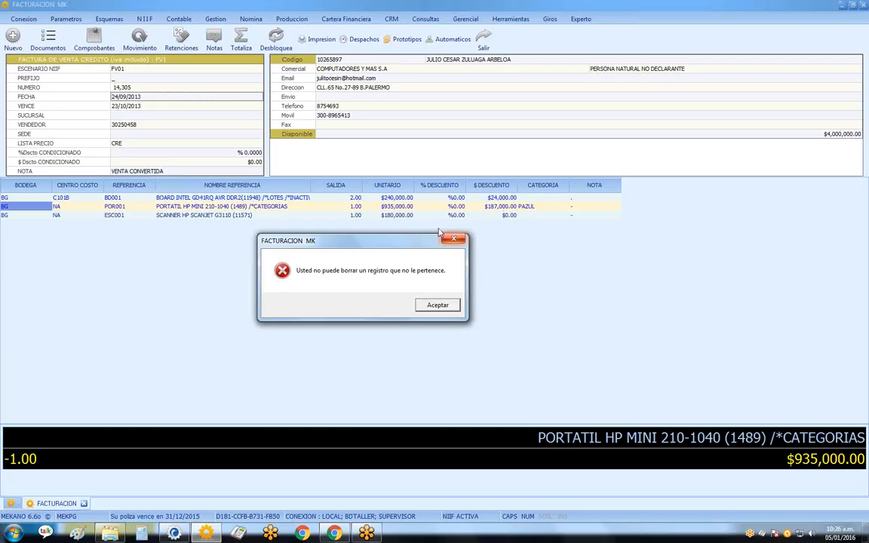
pyautogui.click(428, 310)
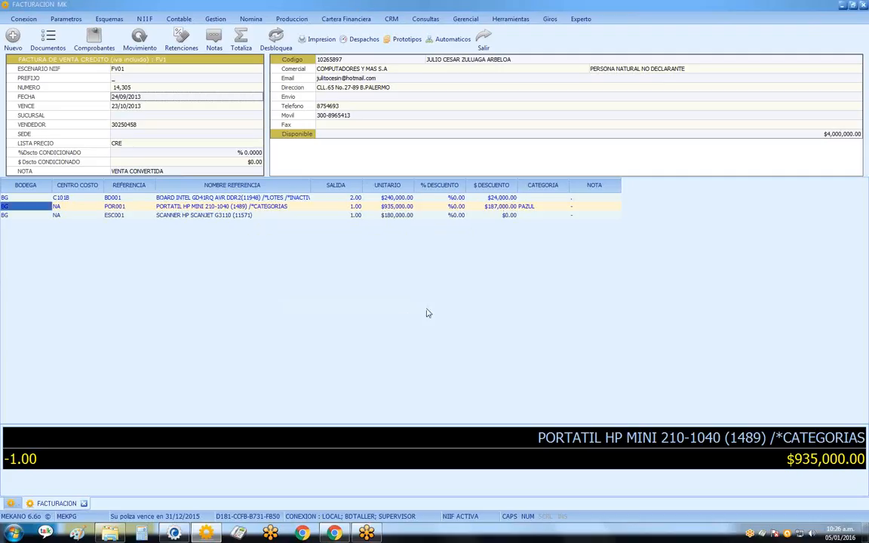
# Total the credit sales invoice, close its summary, and cancel the printing.
pyautogui.click(188, 216)
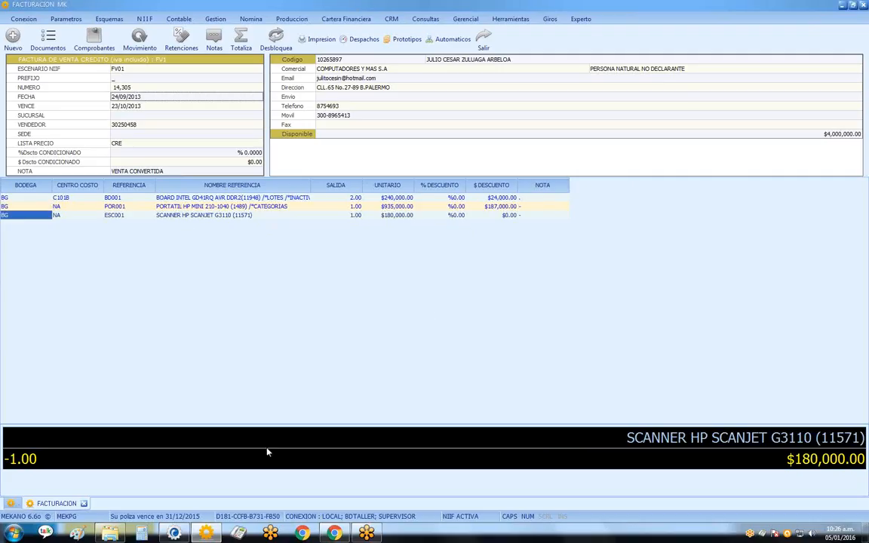
pyautogui.press('F9')
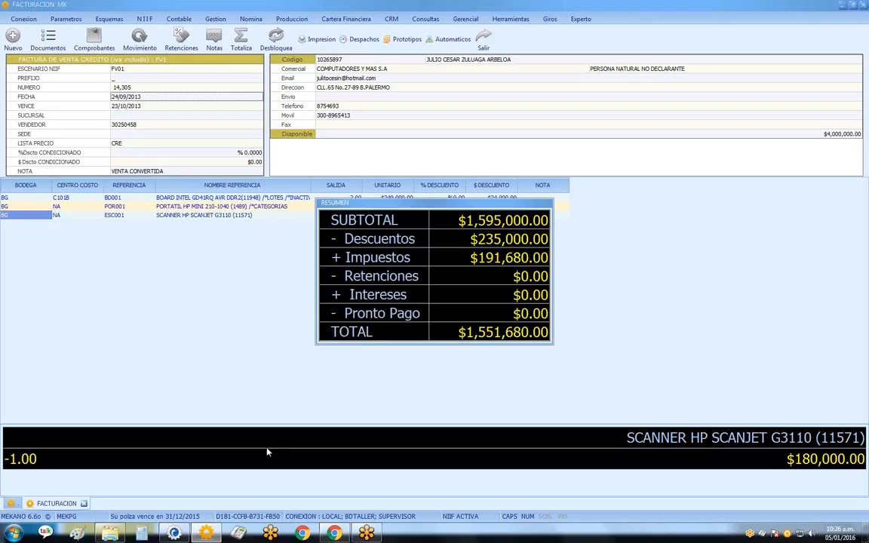
pyautogui.moveTo(428, 215); pyautogui.dragTo(359, 235)
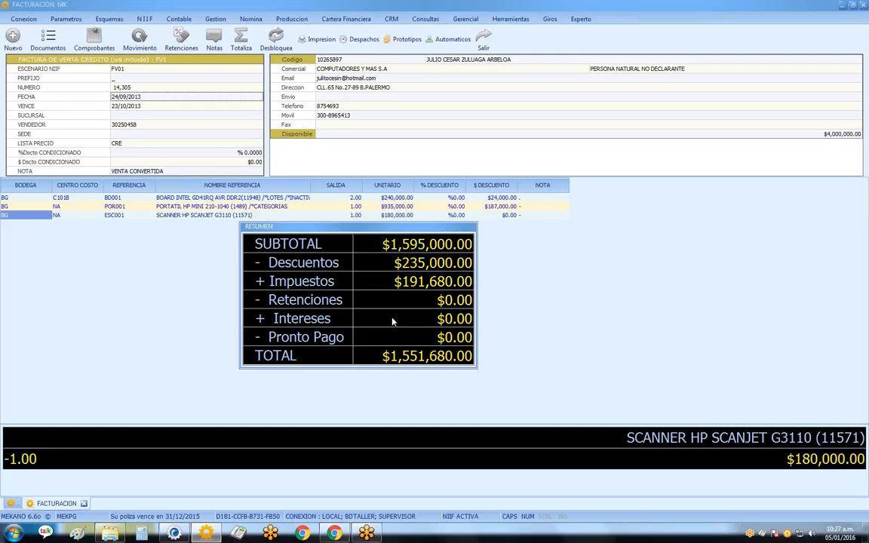
pyautogui.press('Escape')
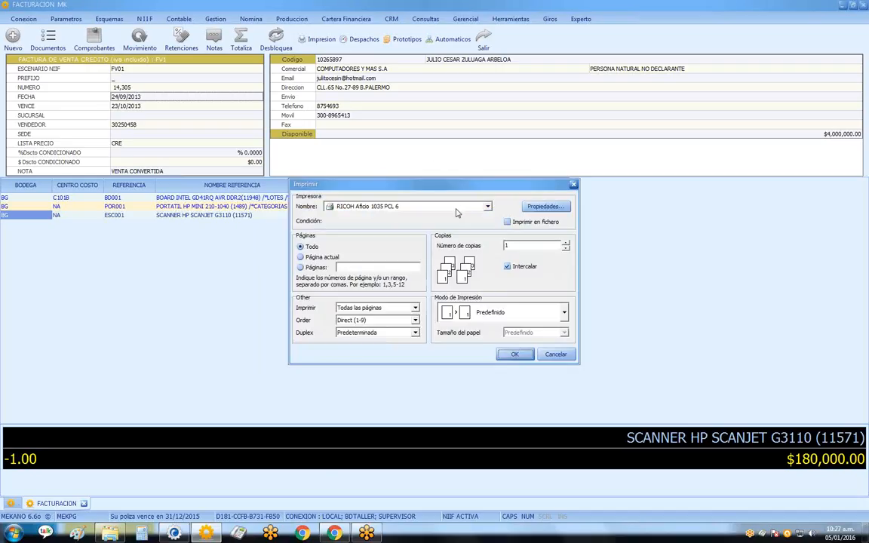
pyautogui.click(570, 358)
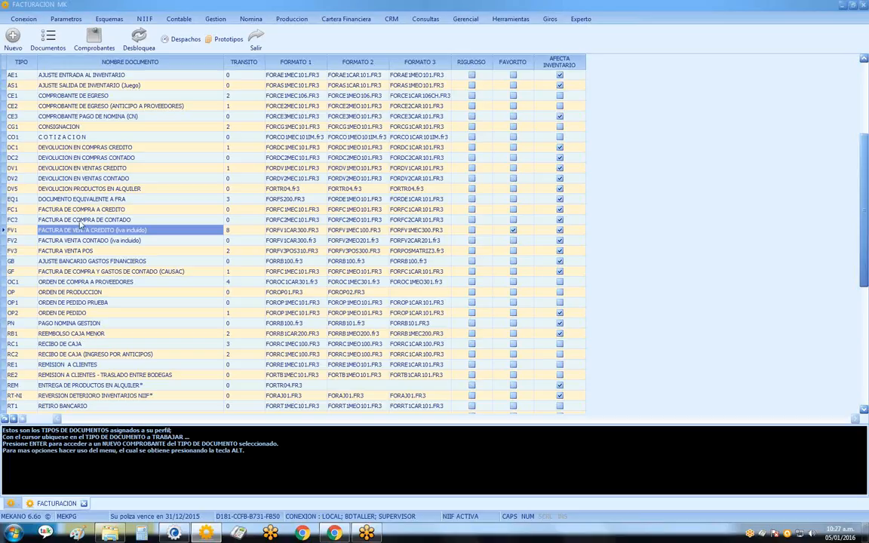
# Unlock voucher 3050 of type FC1, FACTURA DE COMPRA A CREDITO, entering the unlock password and accepting the reversal warning.
pyautogui.click(52, 212)
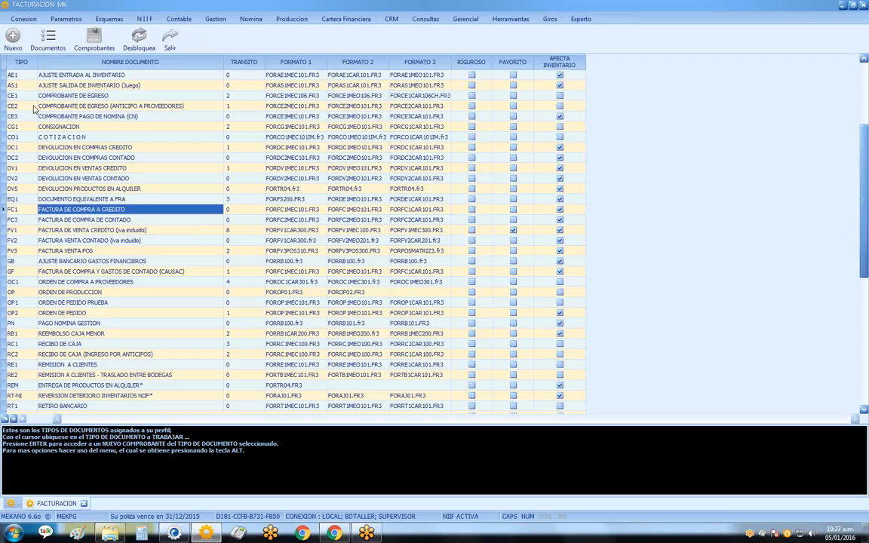
pyautogui.click(139, 45)
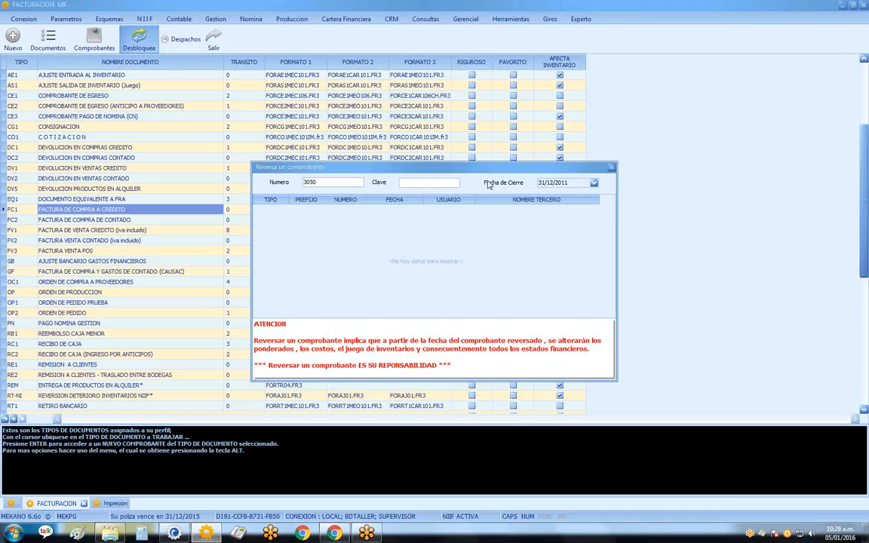
pyautogui.click(421, 185)
pyautogui.press('Return')
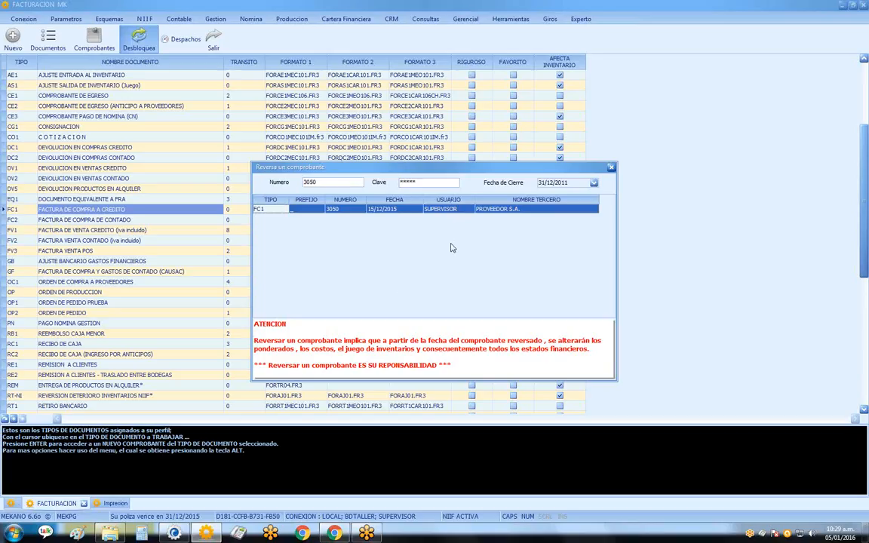
pyautogui.press('Return')
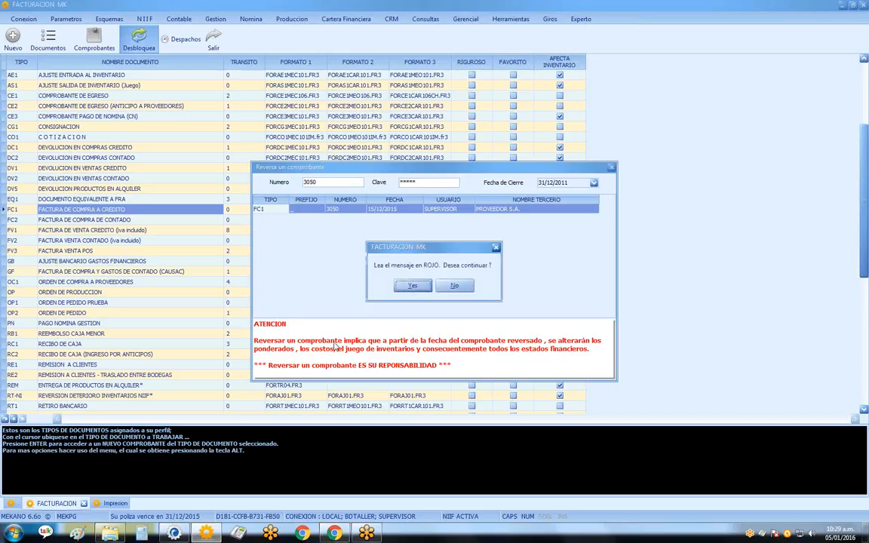
pyautogui.click(414, 286)
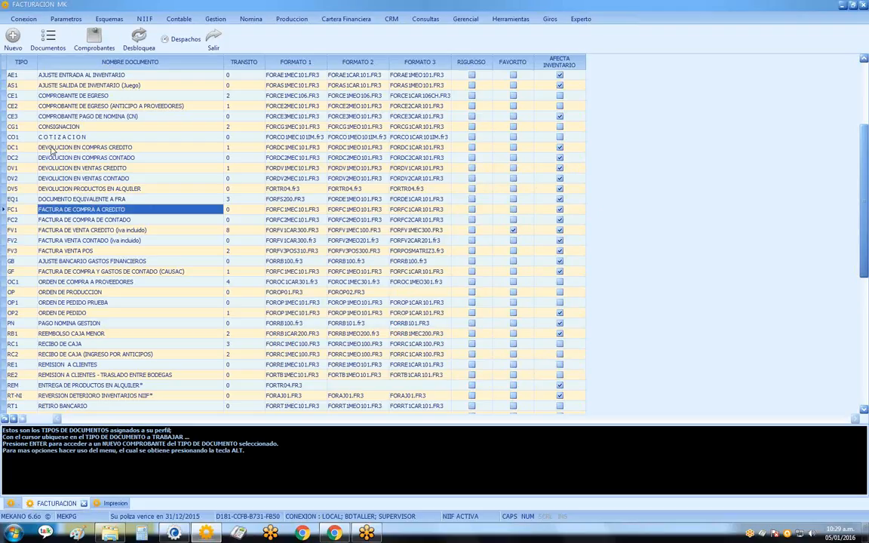
# Open the movement detail of pending FC1 purchase voucher 3,050.
pyautogui.click(93, 39)
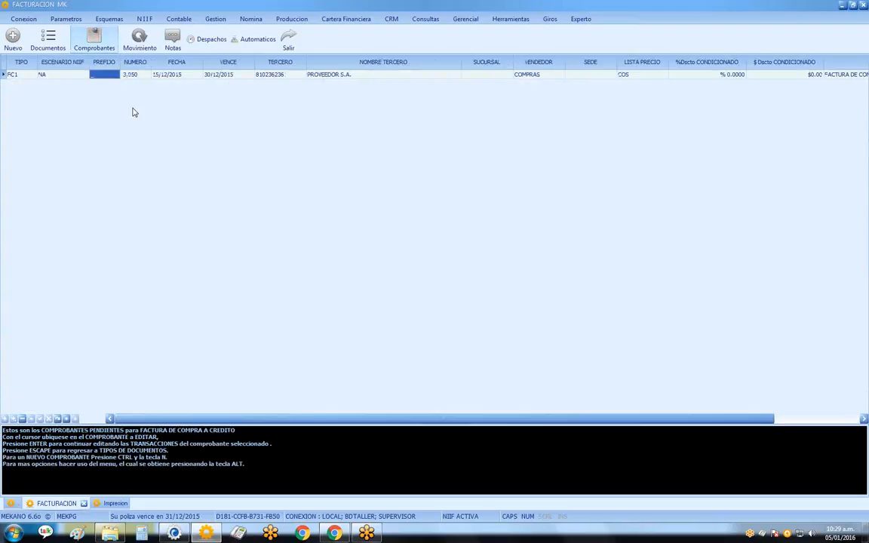
pyautogui.press('Right')
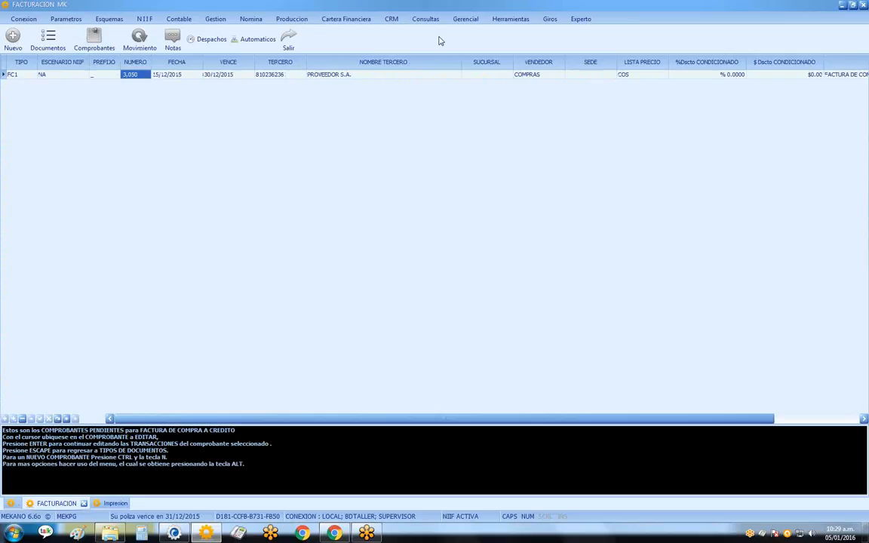
pyautogui.press('Return')
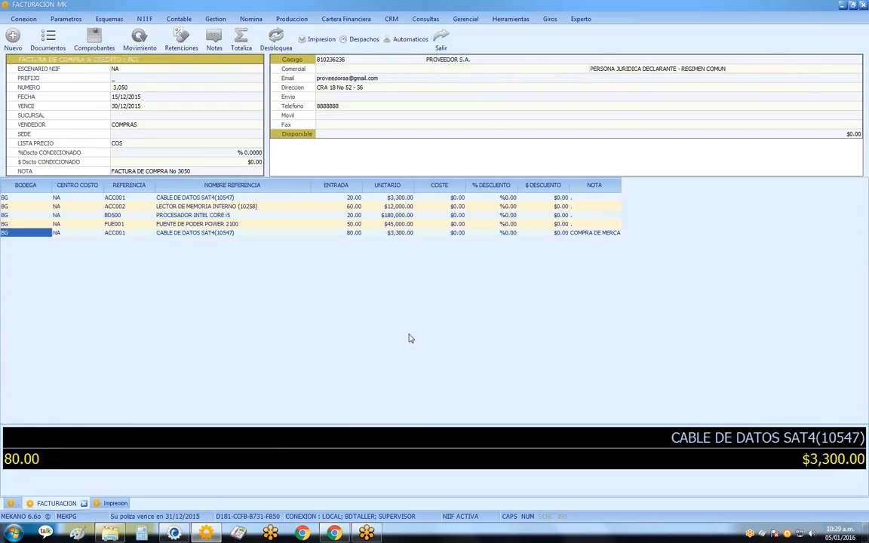
# Set the ENTRADA quantity of the first CABLE DE DATOS SAT4 line to 40 and save the line.
pyautogui.click(26, 197)
pyautogui.press('Return')
pyautogui.press('Return')
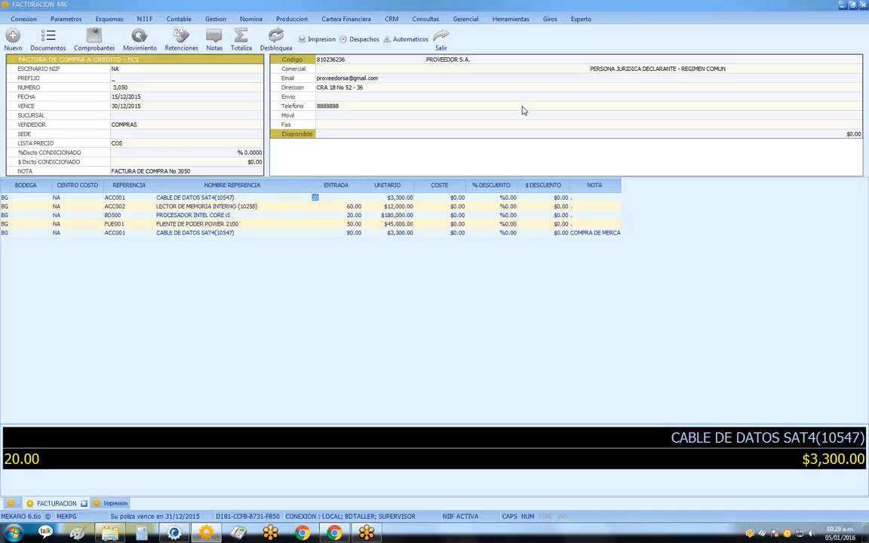
pyautogui.write('40')
pyautogui.press('Return')
pyautogui.press('Return')
pyautogui.press('Return')
pyautogui.press('Return')
pyautogui.press('Return')
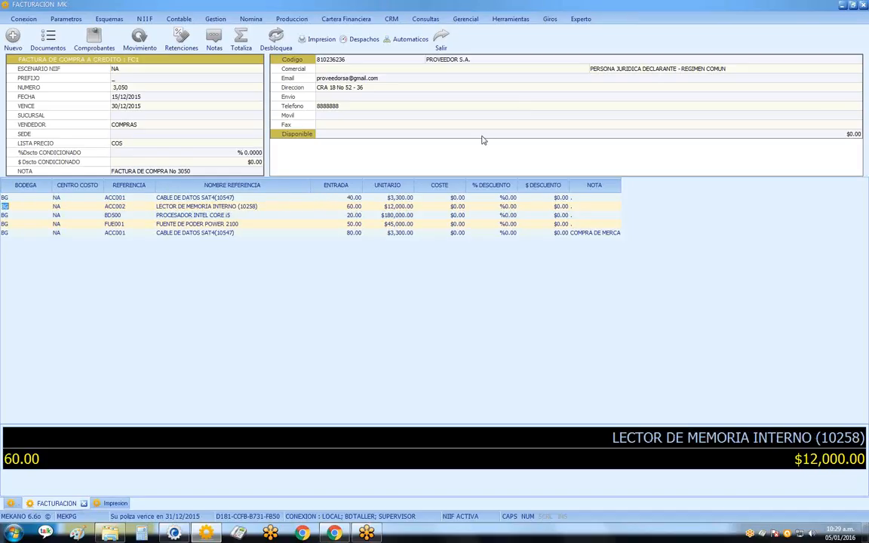
# Delete the last CABLE DE DATOS SAT4 line, with quantity 80, from the purchase invoice and accept the record removal.
pyautogui.click(19, 232)
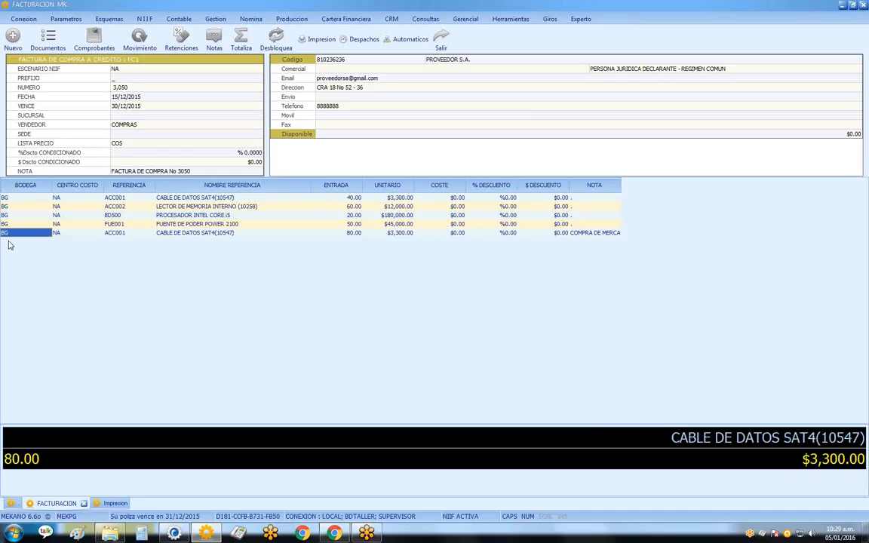
pyautogui.click(113, 234)
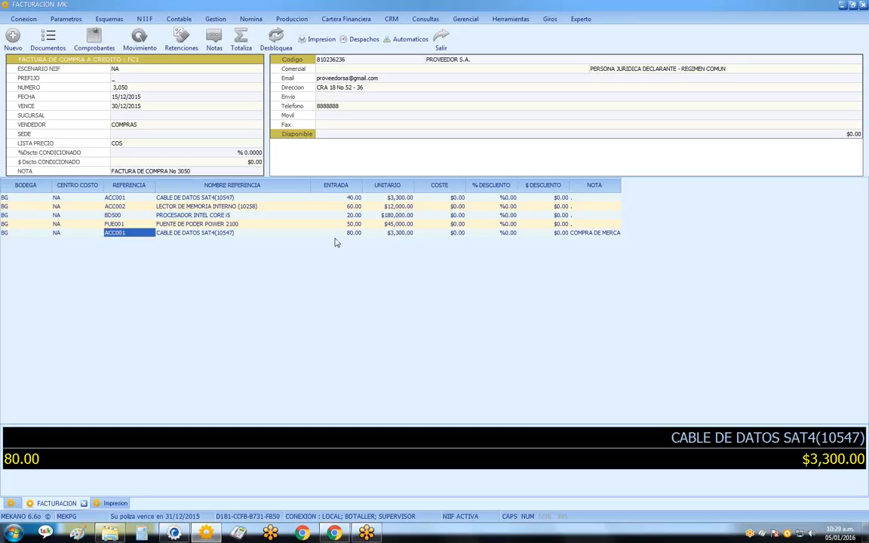
pyautogui.press('Return')
pyautogui.click(37, 233)
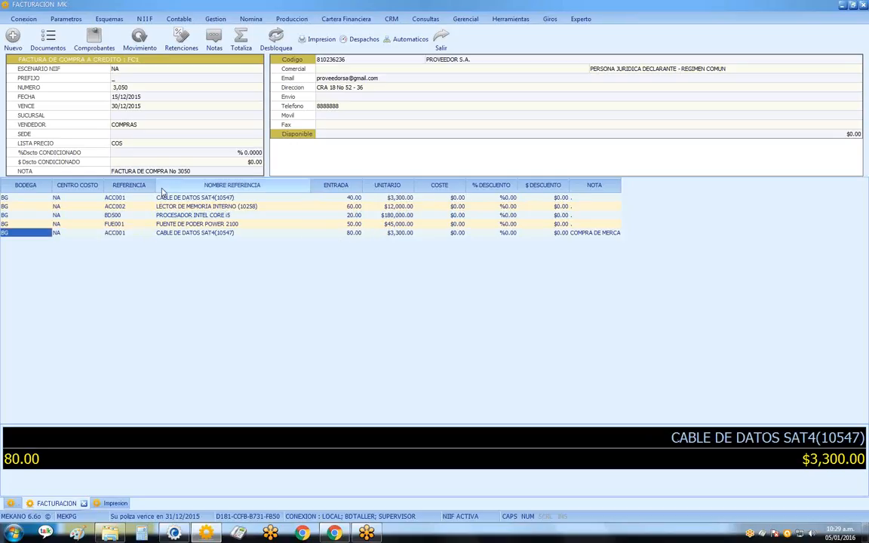
pyautogui.hotkey('ctrl', 'Delete')
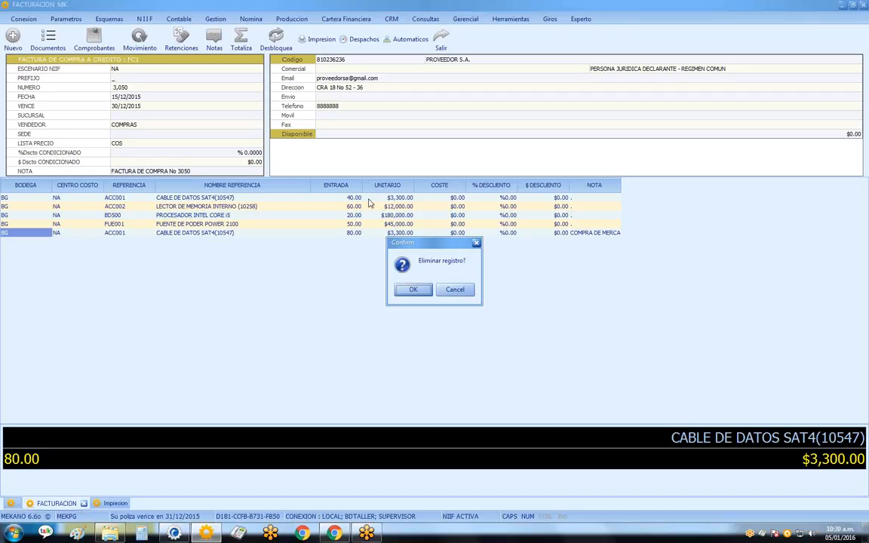
pyautogui.click(413, 290)
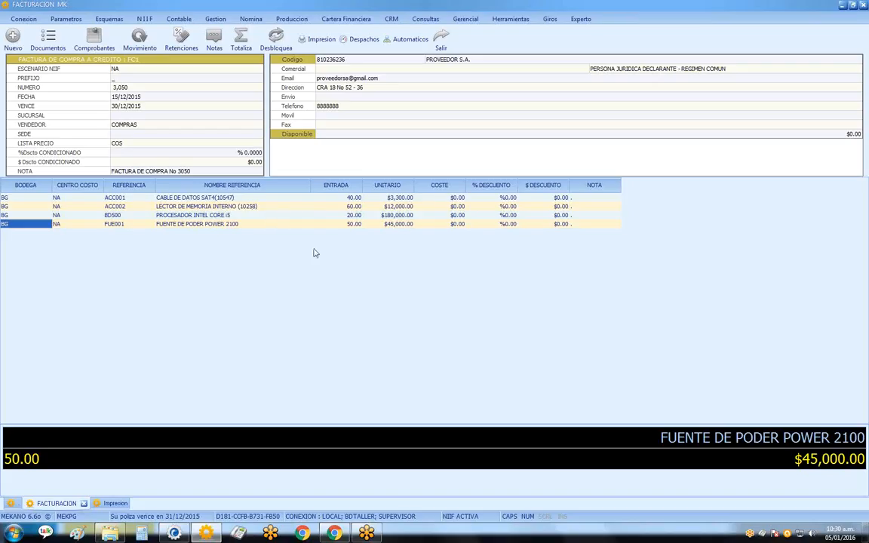
# Total the credit purchase invoice, close its summary, and cancel the printing.
pyautogui.click(173, 216)
pyautogui.click(174, 224)
pyautogui.press('F12')
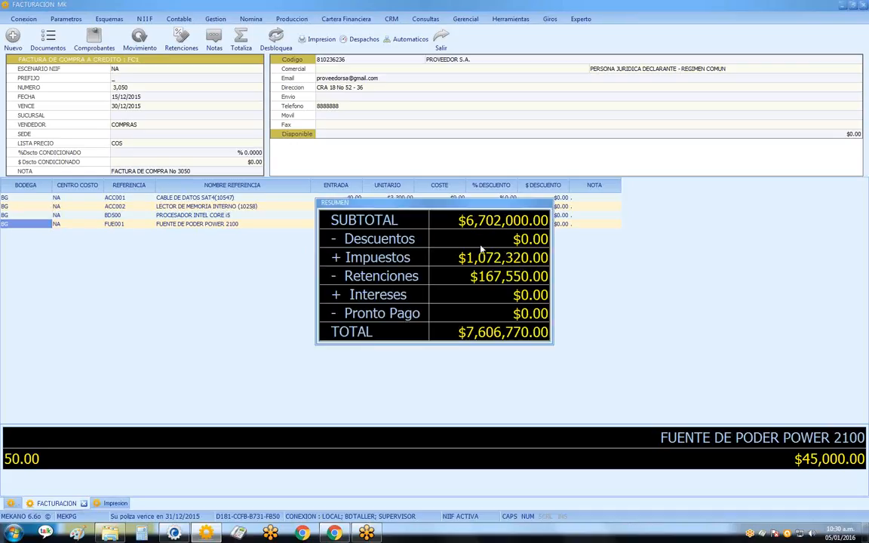
pyautogui.moveTo(491, 203); pyautogui.dragTo(440, 236)
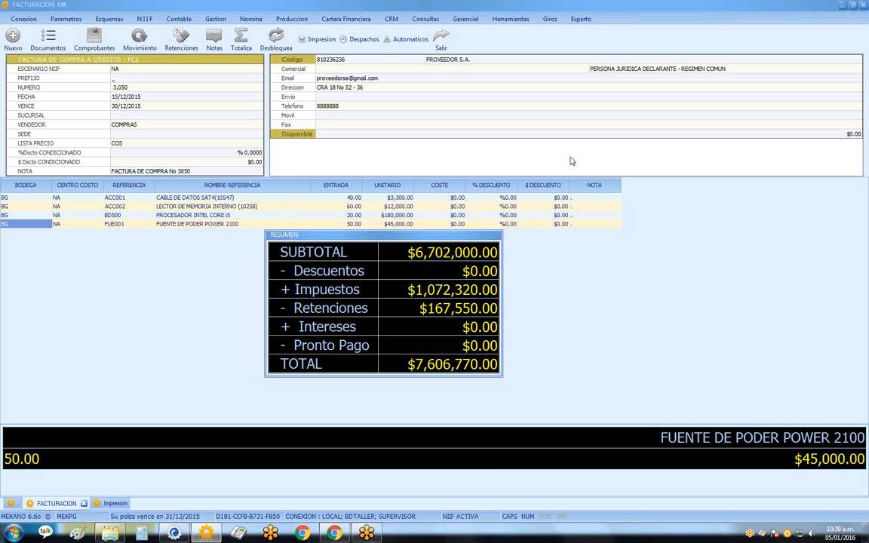
pyautogui.press('Escape')
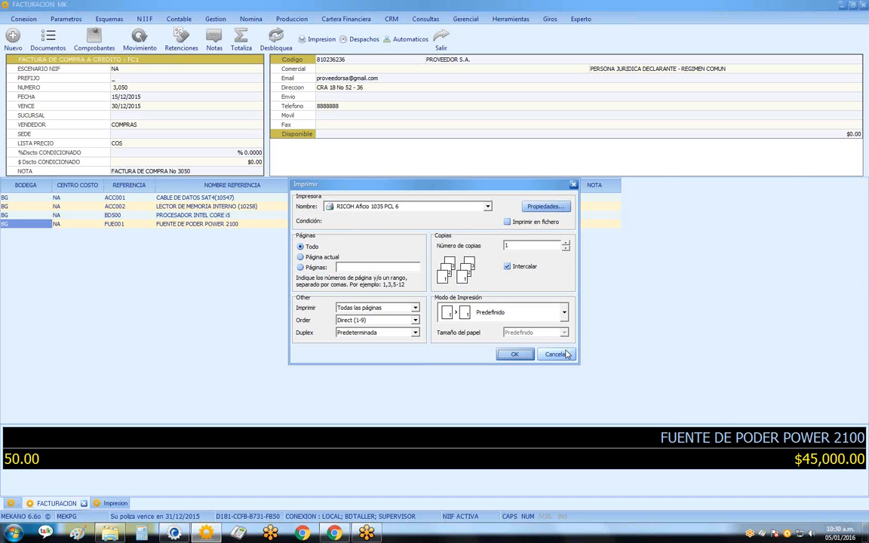
pyautogui.click(562, 357)
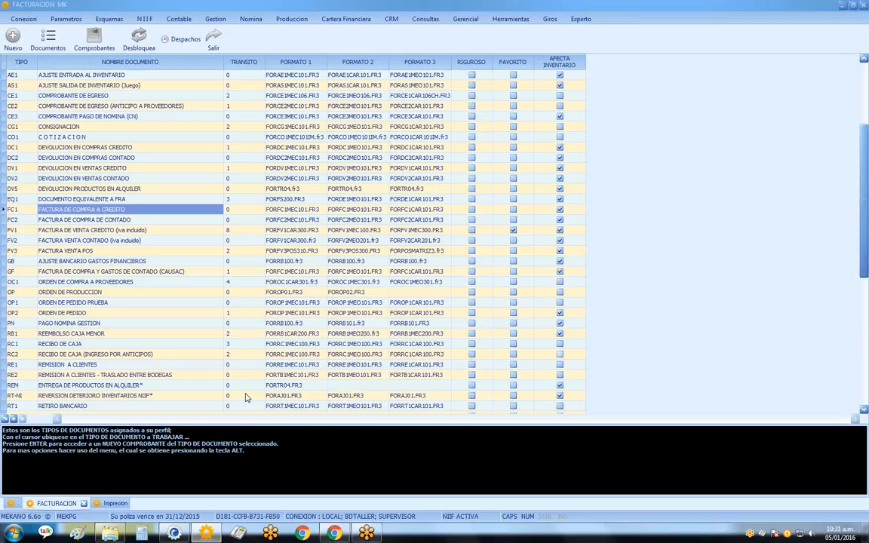
# Open the security user list and select user TH to examine its assigned period and profile.
pyautogui.click(74, 22)
pyautogui.click(13, 43)
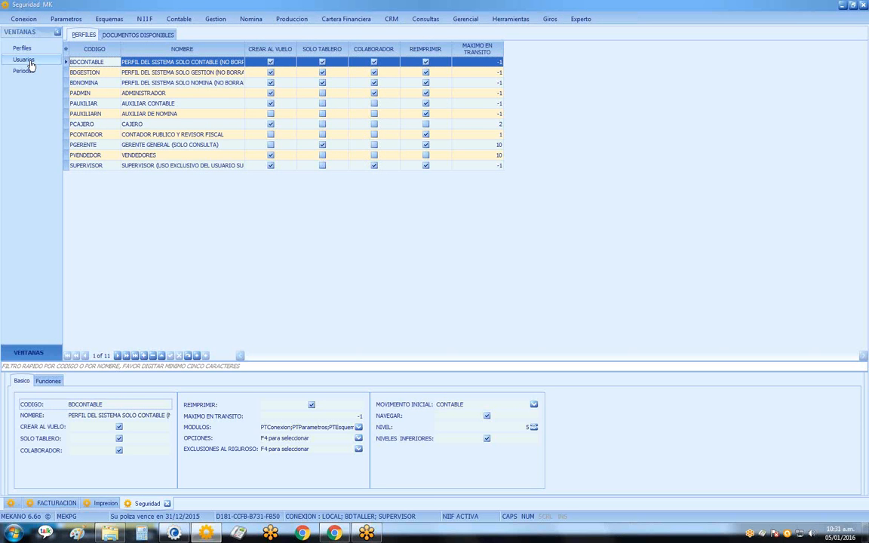
pyautogui.click(29, 60)
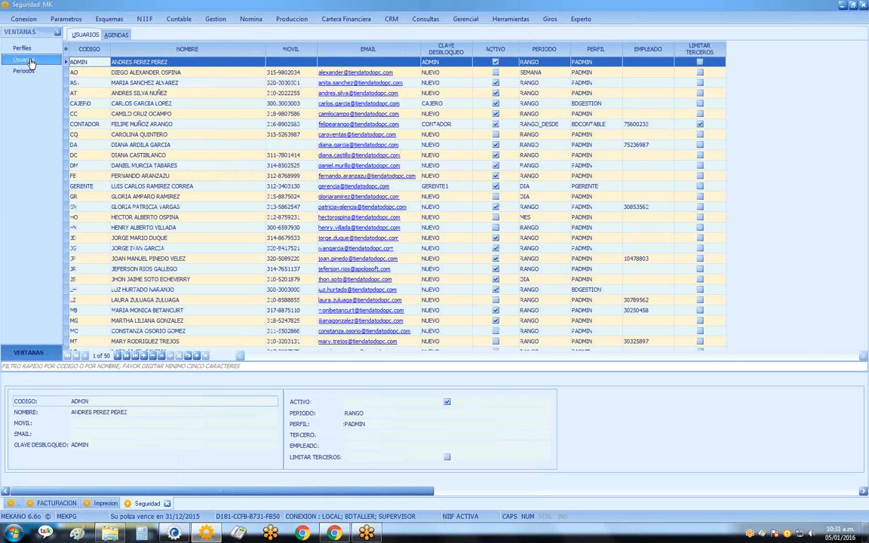
pyautogui.click(89, 278)
pyautogui.scroll(-7, 99, 312)
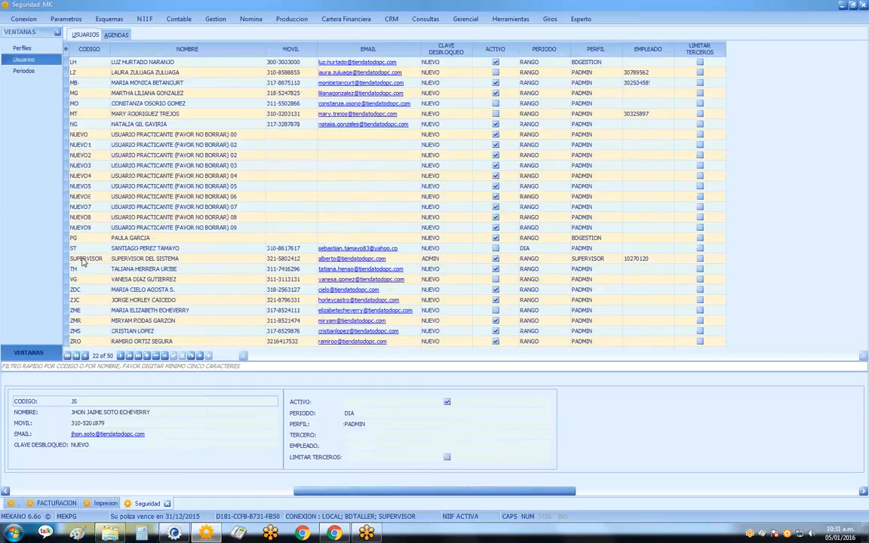
pyautogui.click(83, 270)
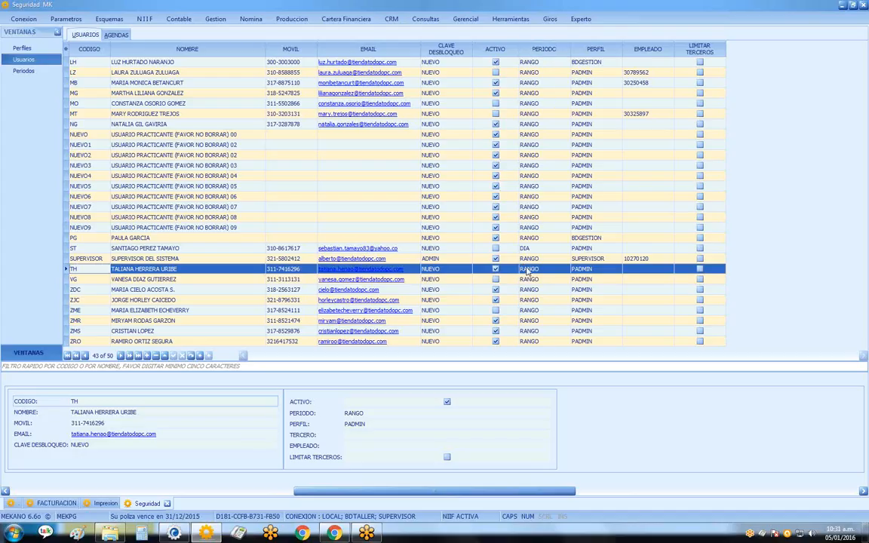
# Review the security period definitions, examining RANGO, RANGO_DESDE and SEMANA with their date limits.
pyautogui.click(24, 71)
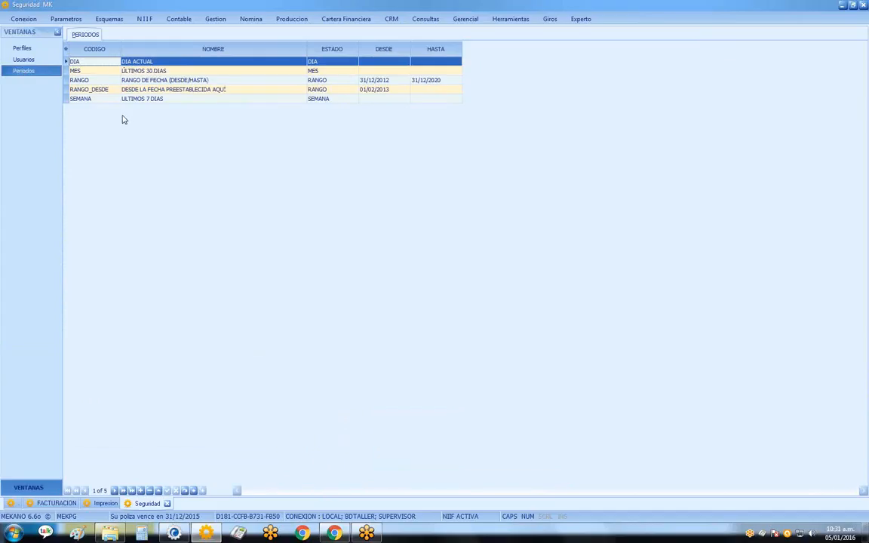
pyautogui.click(372, 80)
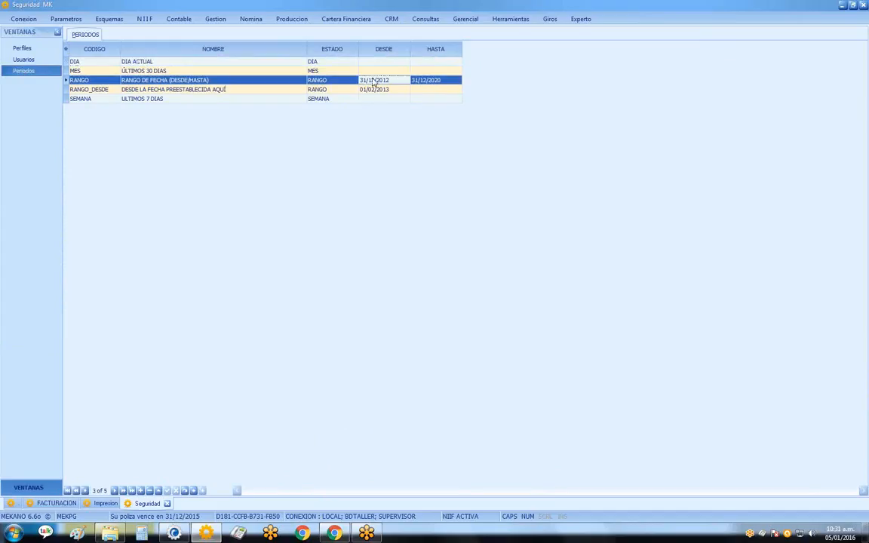
pyautogui.click(374, 89)
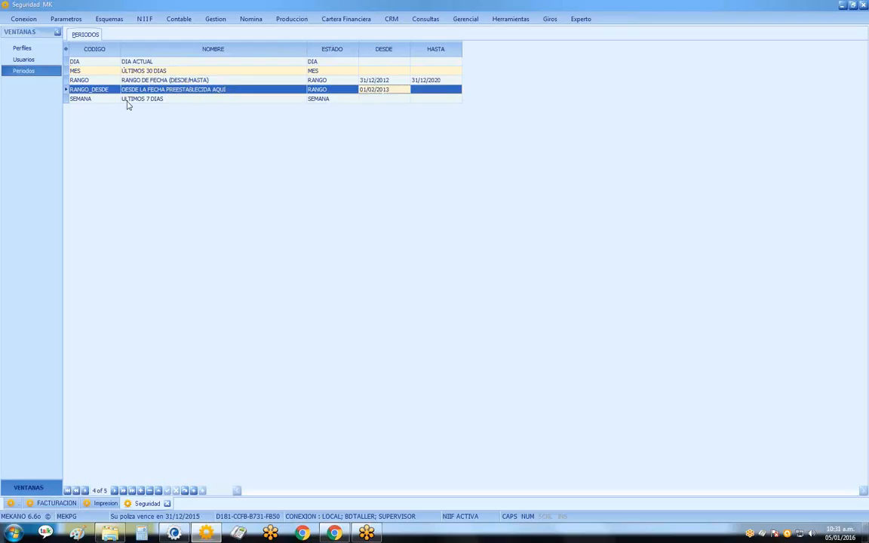
pyautogui.click(90, 99)
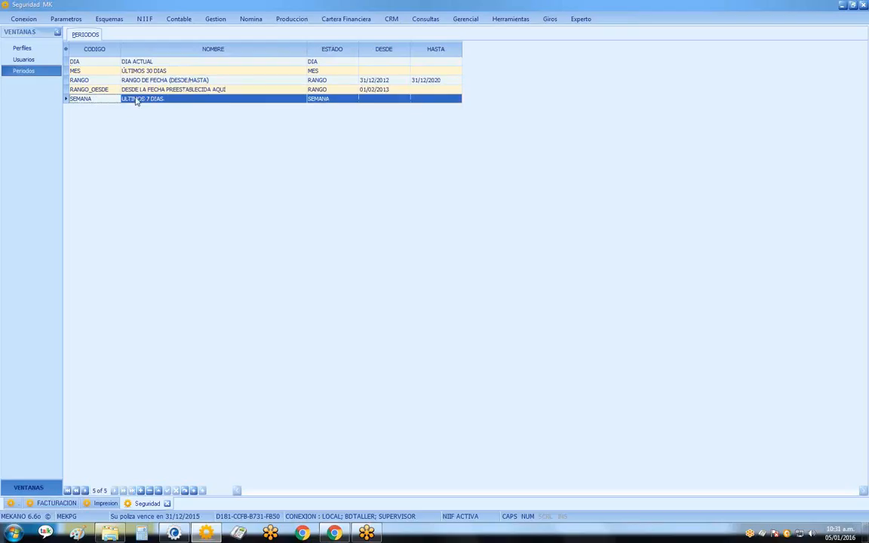
pyautogui.click(83, 80)
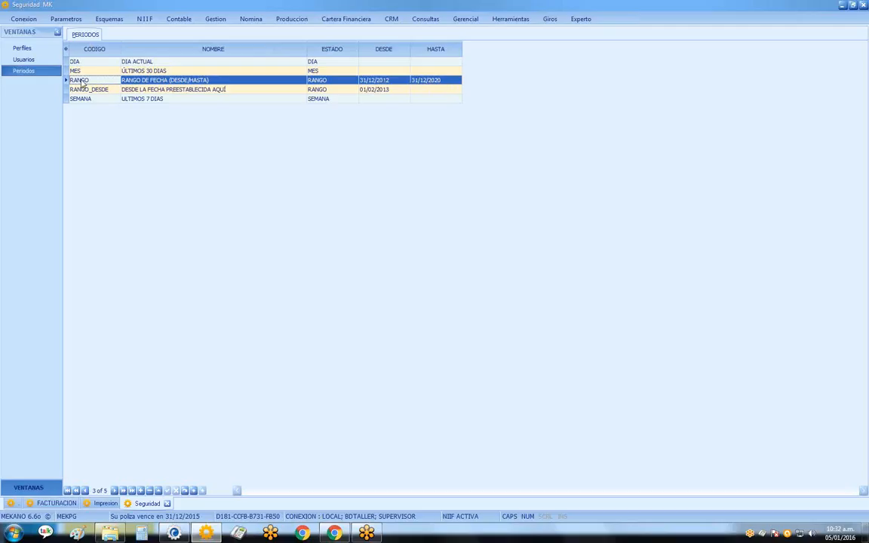
# Set the PERIODO of user TH to SEMANA in the user list and save the record.
pyautogui.click(25, 59)
pyautogui.click(87, 290)
pyautogui.scroll(-4, 83, 287)
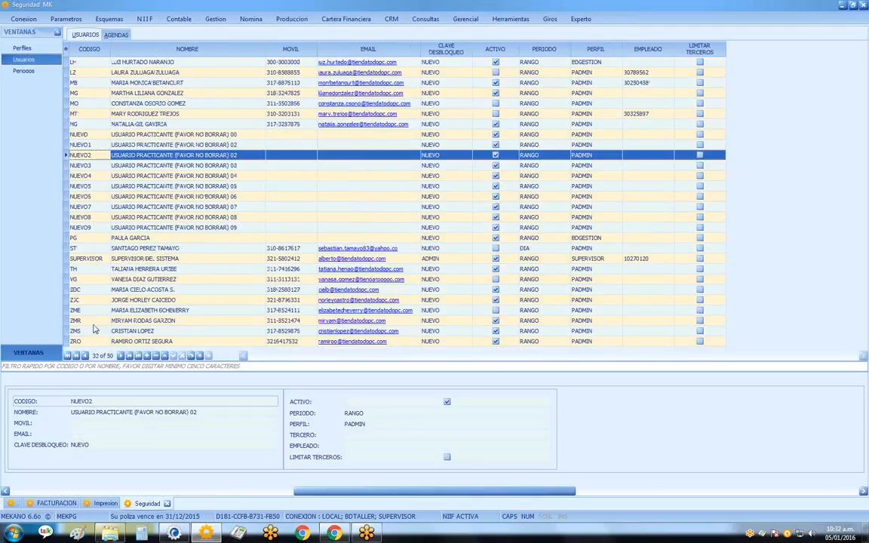
pyautogui.click(81, 269)
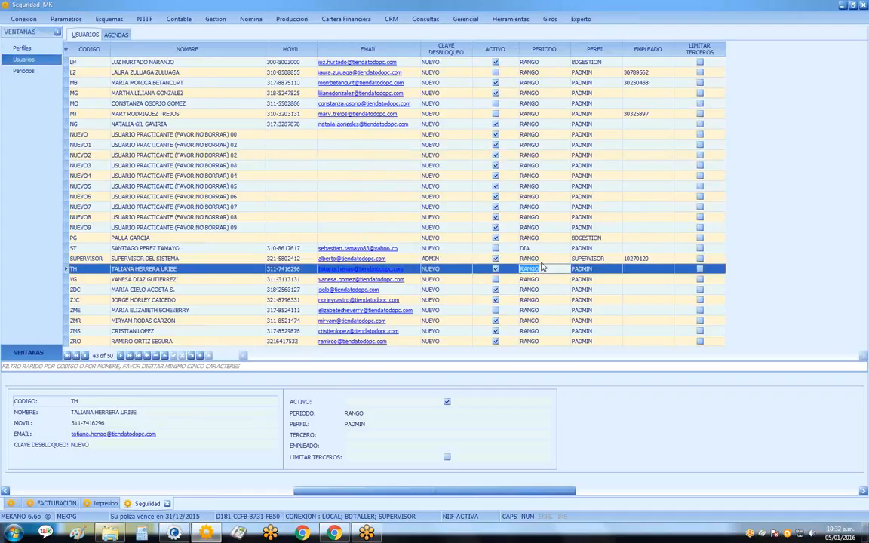
pyautogui.click(528, 268)
pyautogui.write('SE')
pyautogui.press('Return')
pyautogui.press('Return')
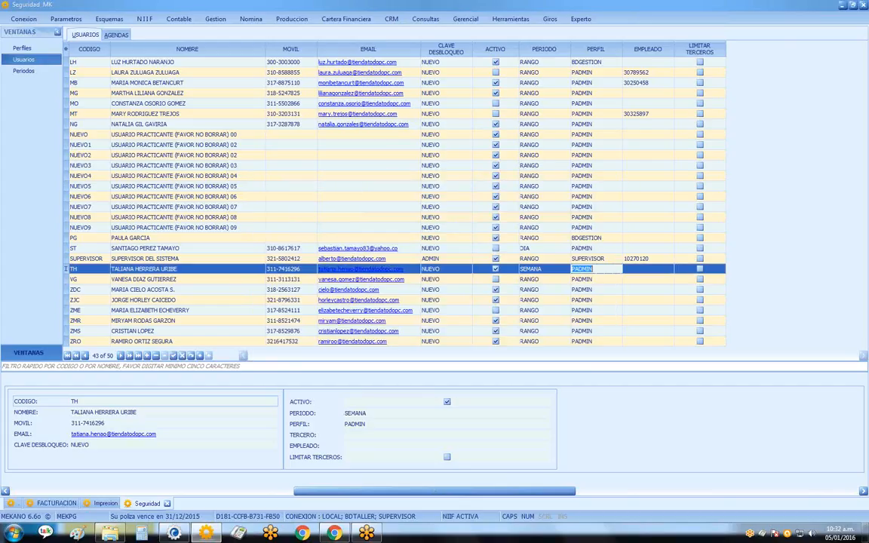
pyautogui.click(540, 270)
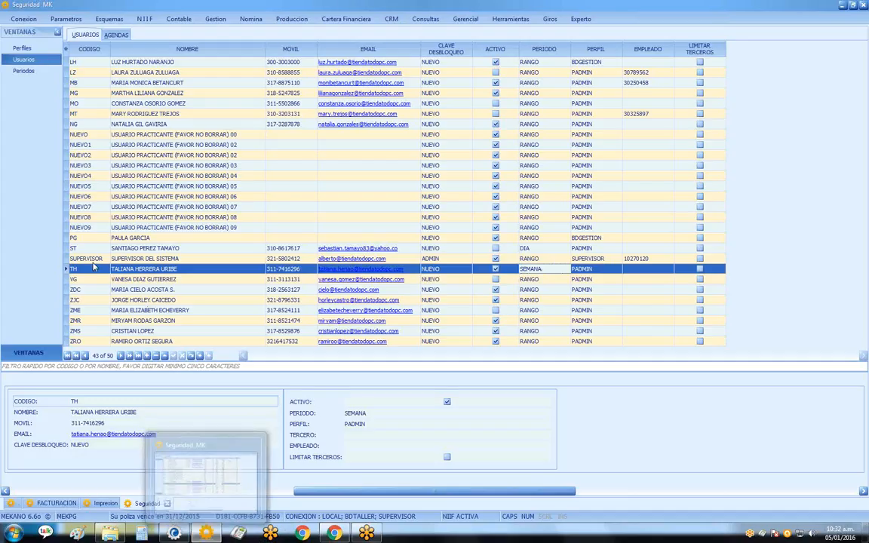
# Start a second Mekano session and connect to company BDTALLER as user TH, entering the account password.
pyautogui.rightClick(205, 533)
pyautogui.click(177, 485)
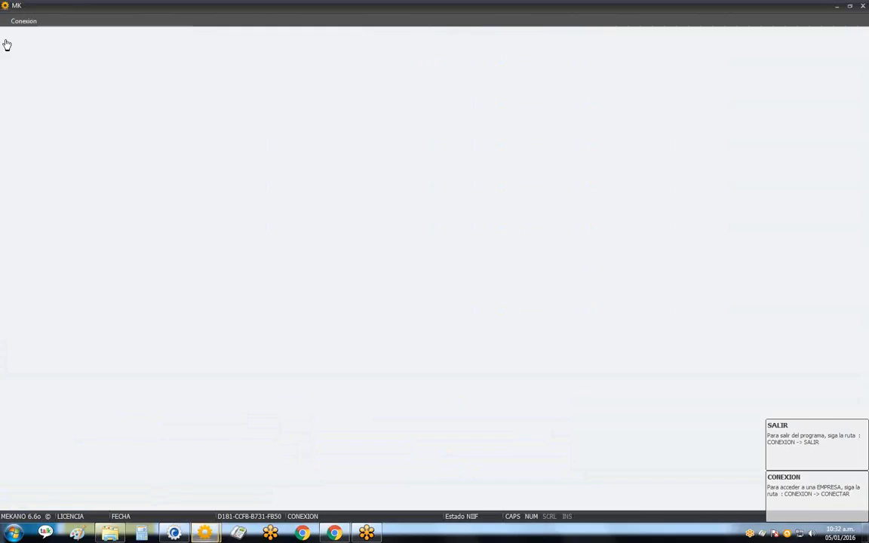
pyautogui.click(19, 44)
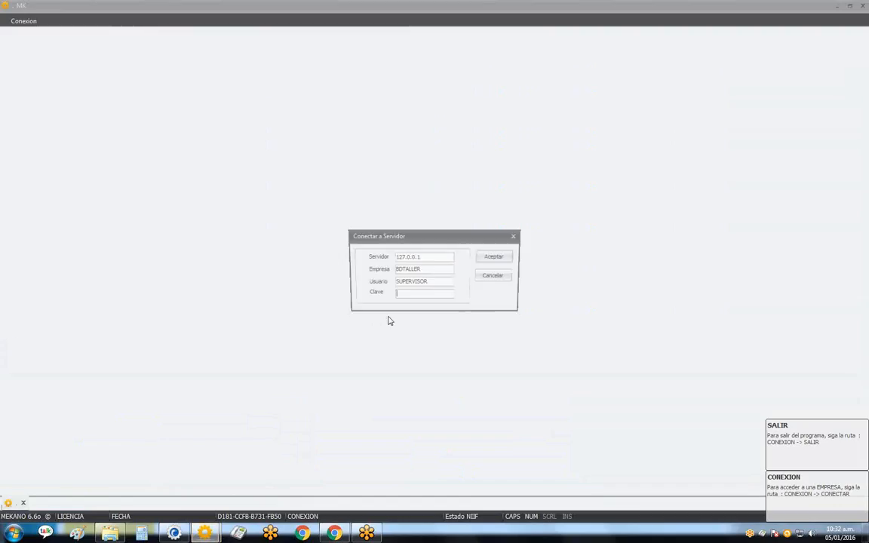
pyautogui.doubleClick(426, 284)
pyautogui.write('TH')
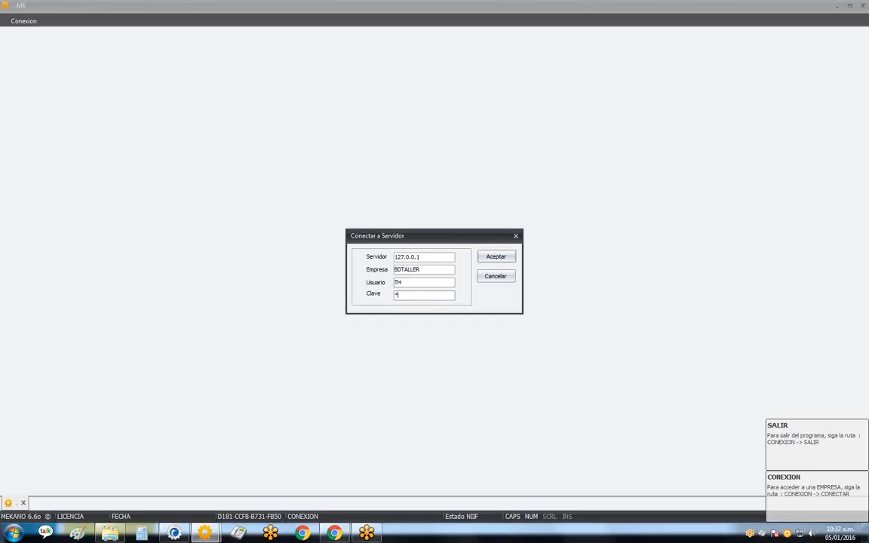
pyautogui.click(496, 256)
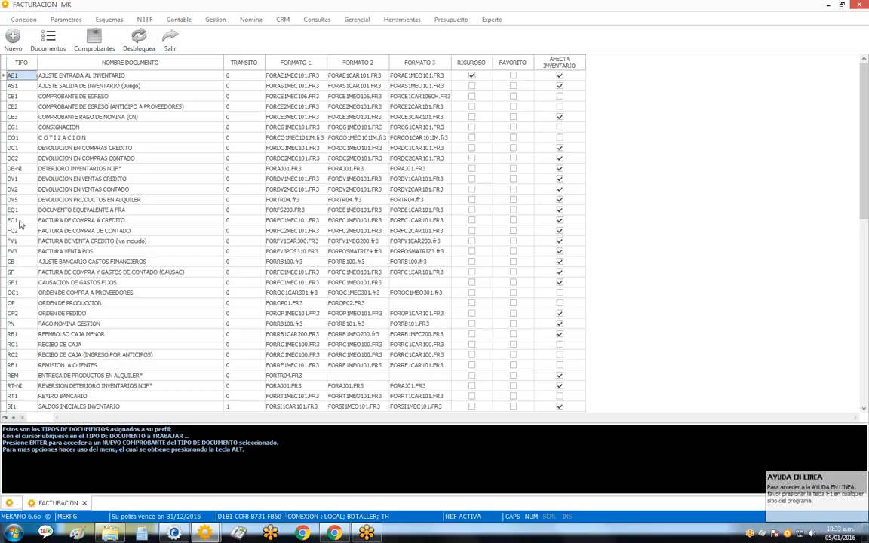
# Try to unlock voucher 14305 of type FV1, FACTURA DE VENTA CREDITO, entering the unlock password.
pyautogui.click(53, 242)
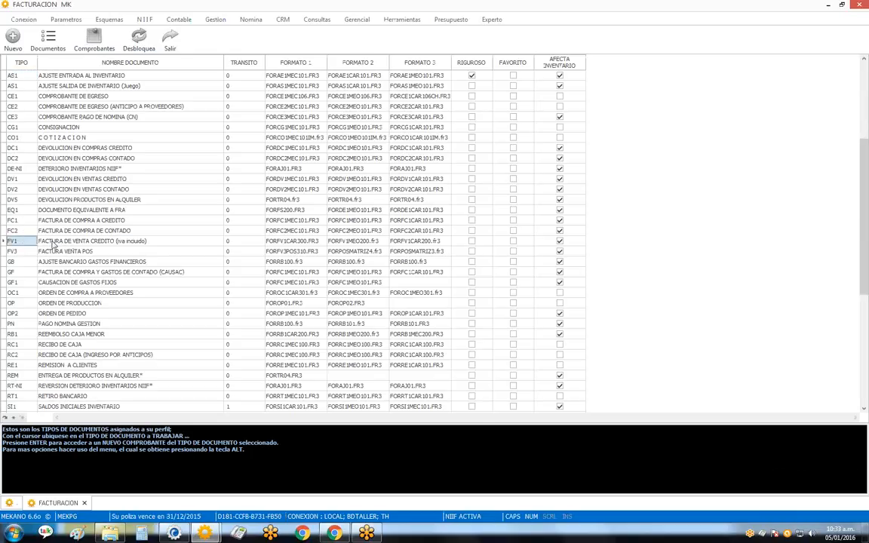
pyautogui.click(138, 37)
pyautogui.click(320, 183)
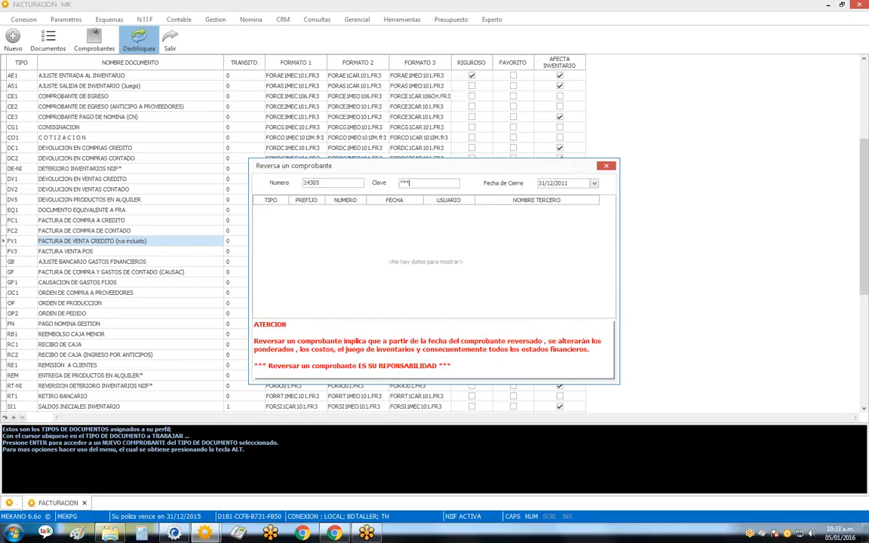
pyautogui.press('Return')
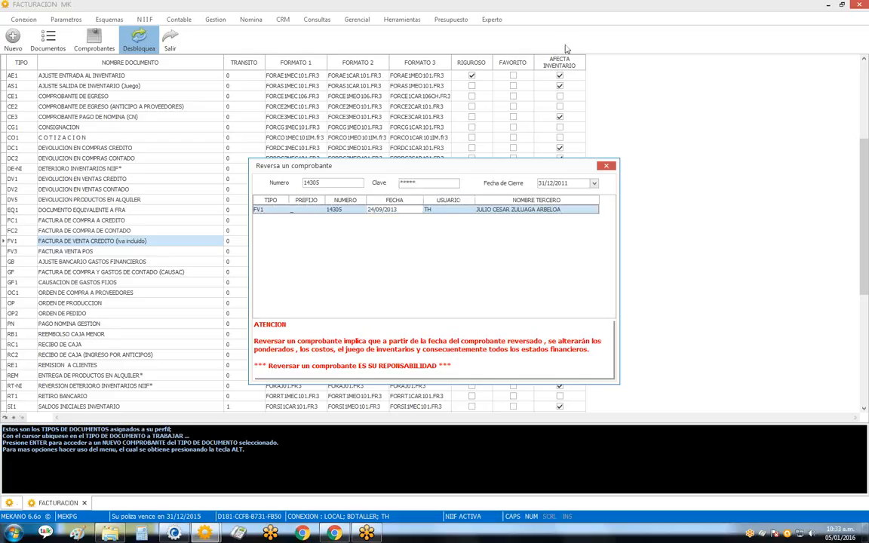
pyautogui.press('Return')
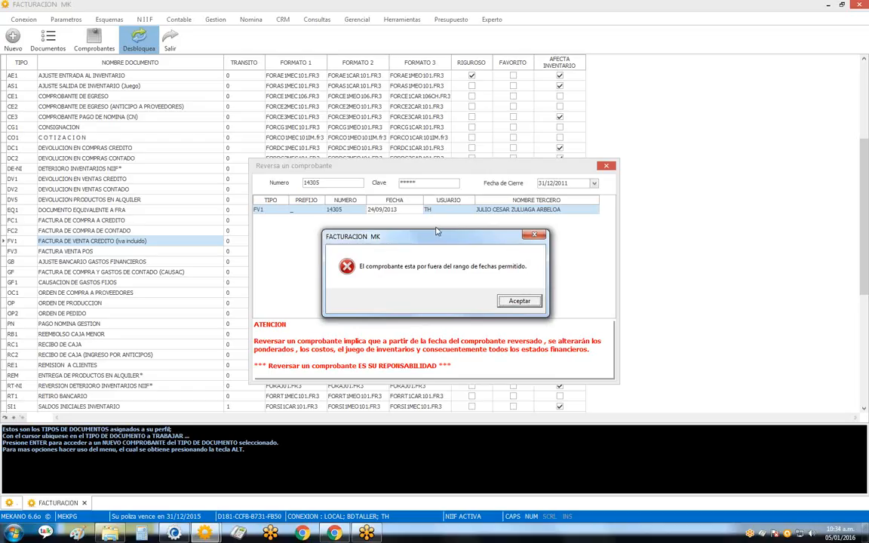
pyautogui.click(509, 302)
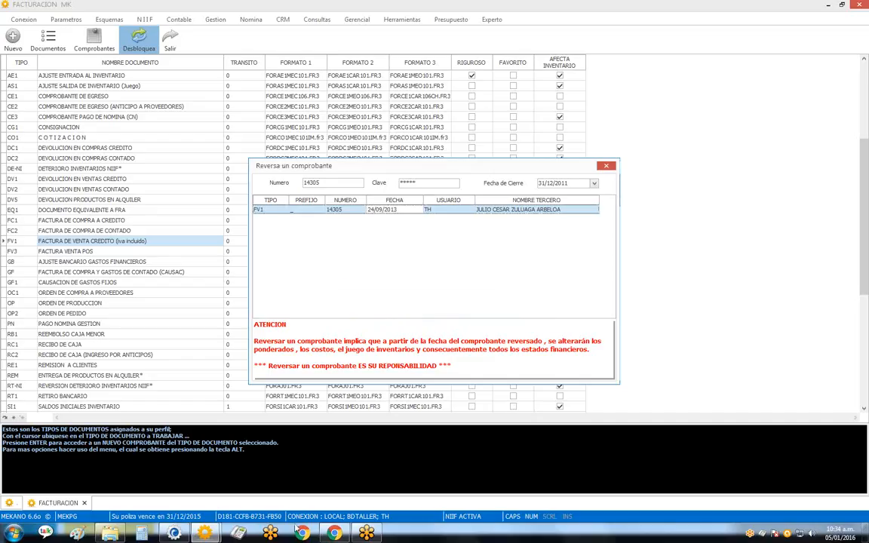
# Return to the supervisor session and close its Seguridad, Impresion and FACTURACION windows.
pyautogui.click(205, 533)
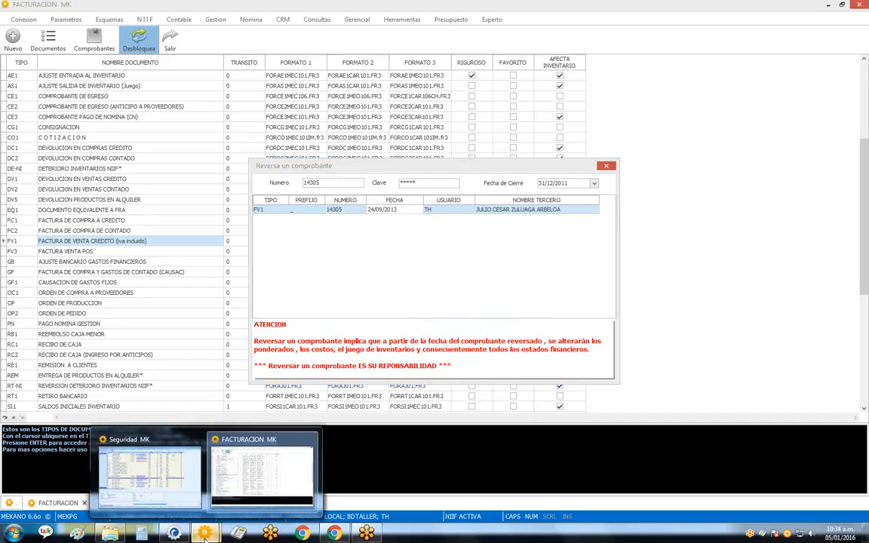
pyautogui.click(149, 471)
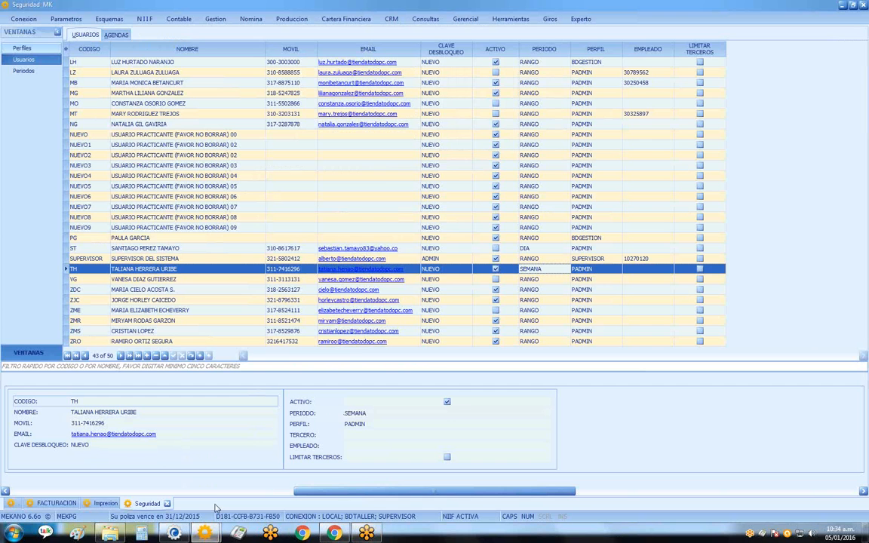
pyautogui.click(166, 503)
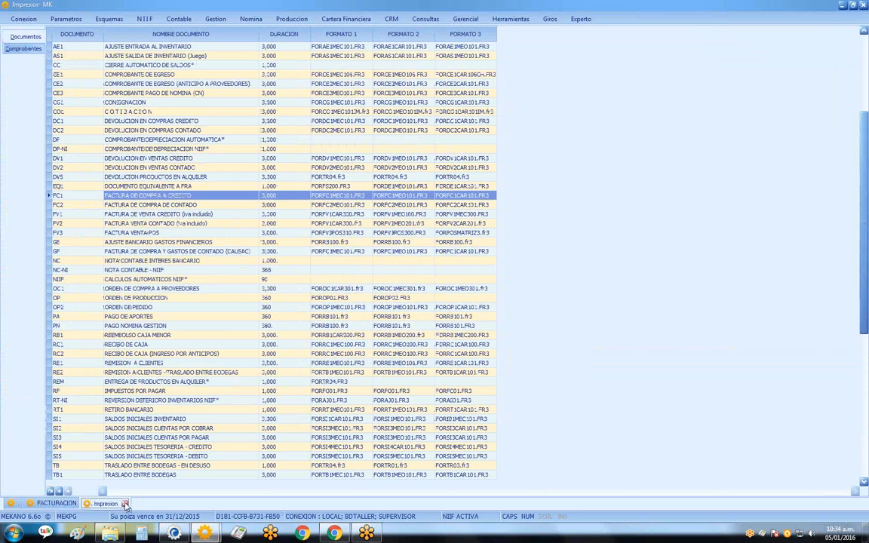
pyautogui.click(124, 504)
pyautogui.click(78, 503)
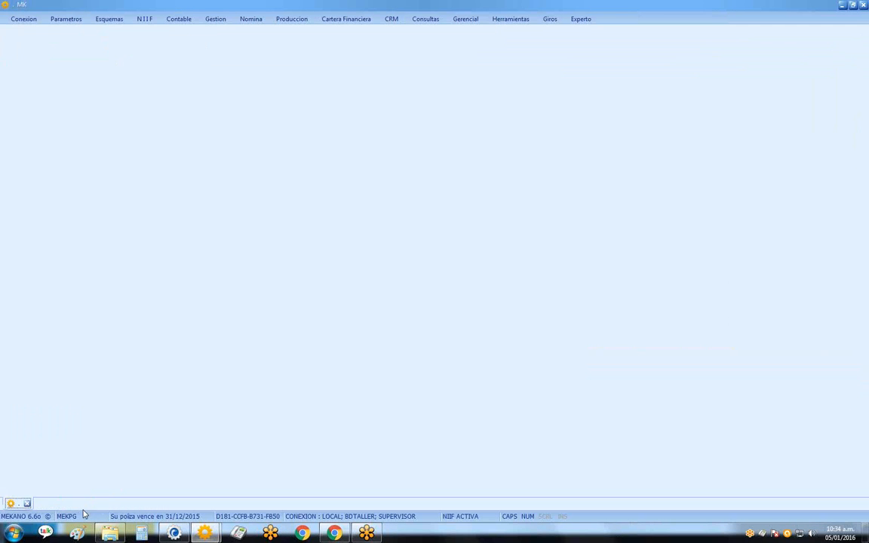
# Reopen the security user list and check the PERIODO assigned to user TH.
pyautogui.click(71, 20)
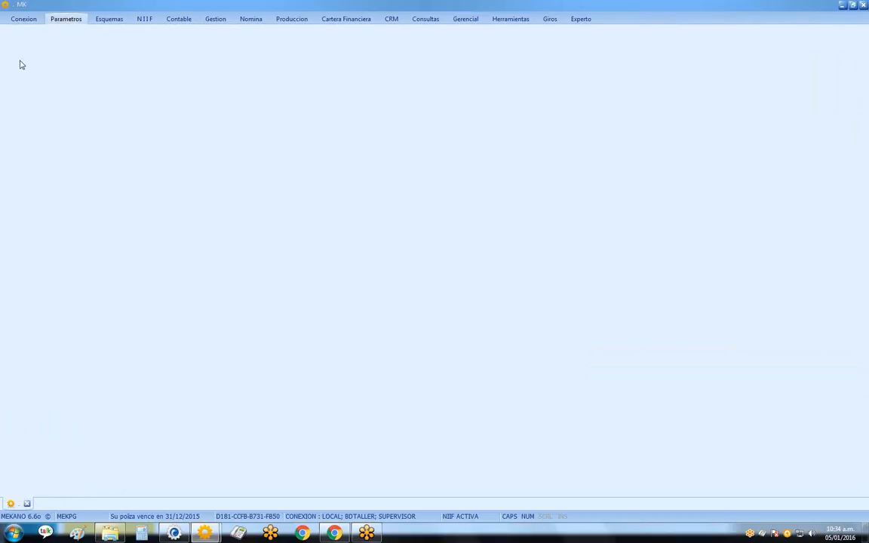
pyautogui.click(24, 58)
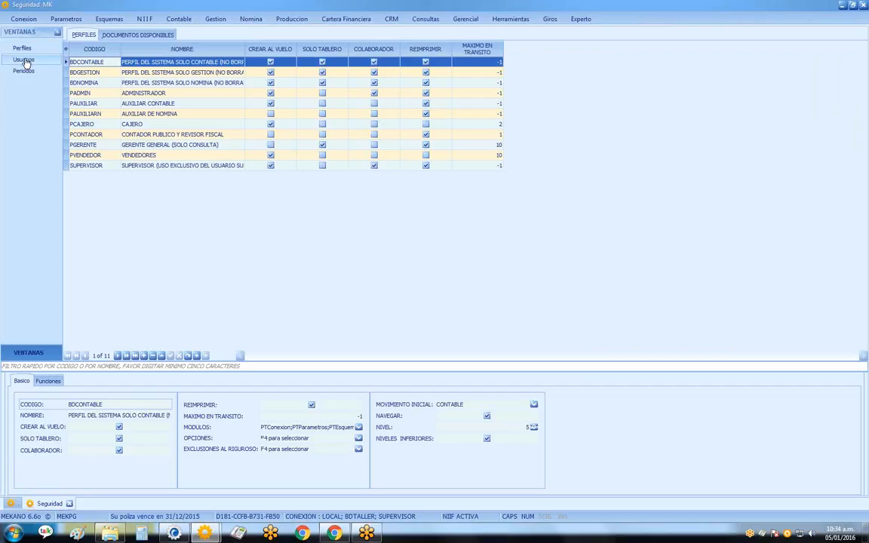
pyautogui.click(95, 312)
pyautogui.scroll(-7, 95, 319)
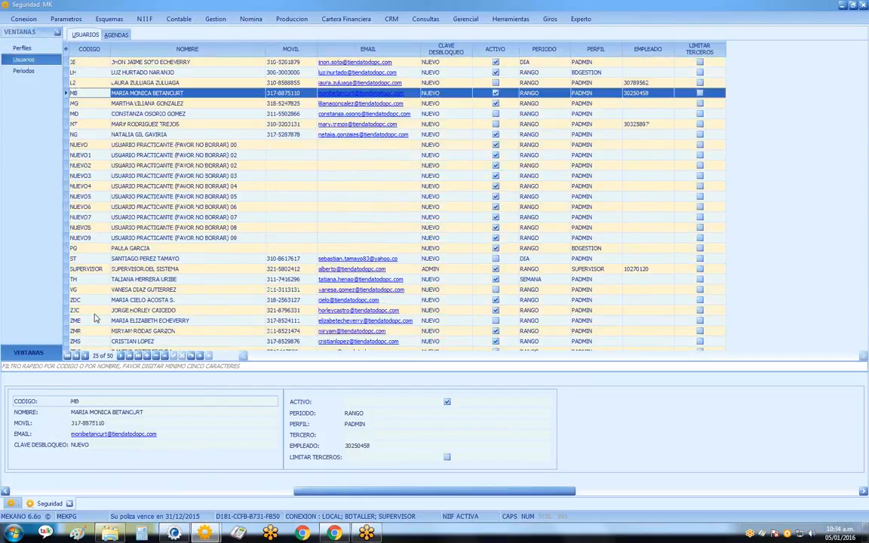
pyautogui.click(95, 319)
pyautogui.click(82, 269)
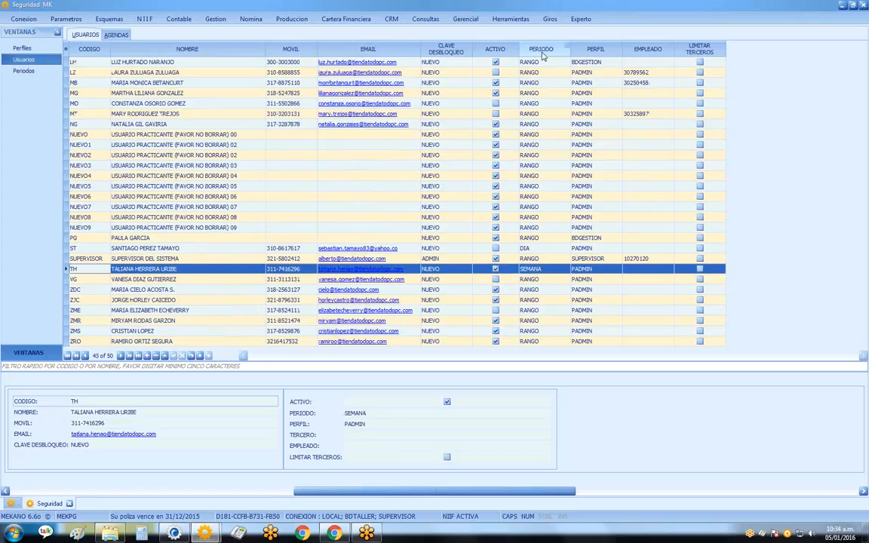
pyautogui.click(533, 270)
pyautogui.click(530, 270)
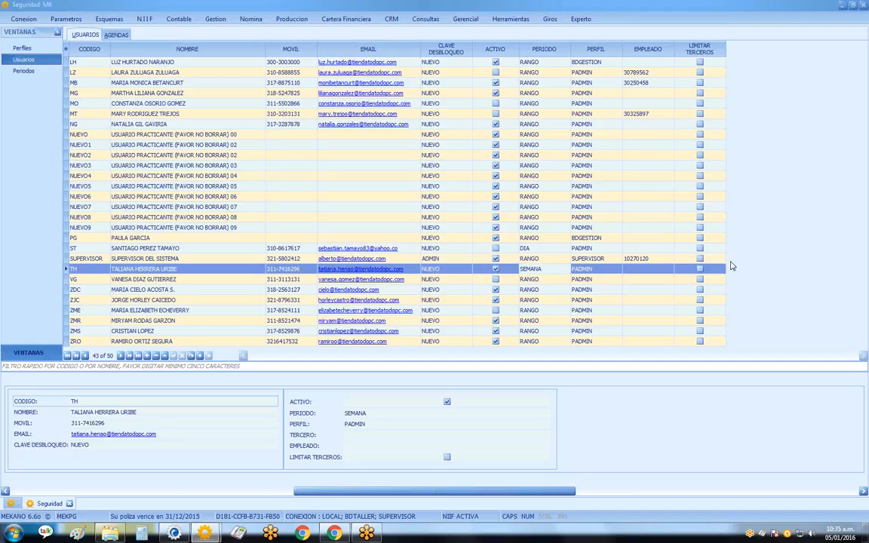
# Run the Congelados diagnostic and examine the frozen vouchers' dates, users and BLOQUEADO status.
pyautogui.click(511, 20)
pyautogui.click(323, 44)
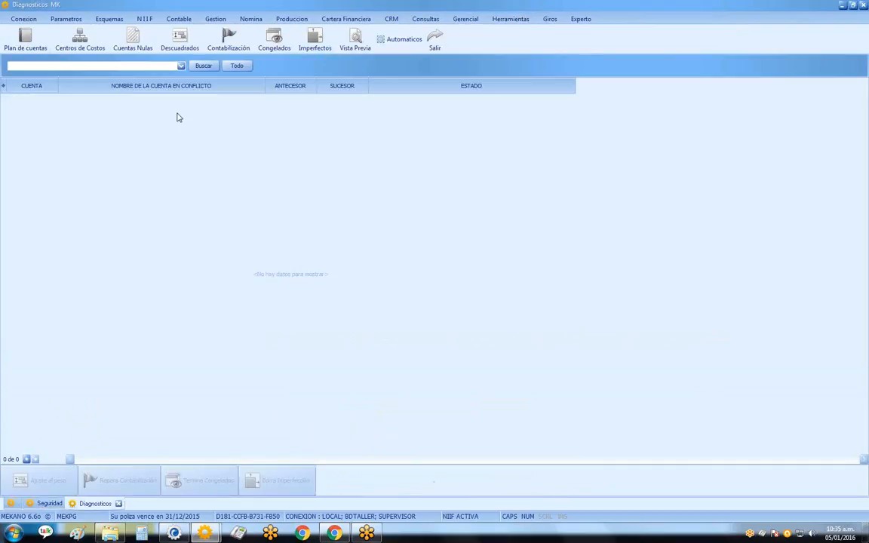
pyautogui.click(273, 41)
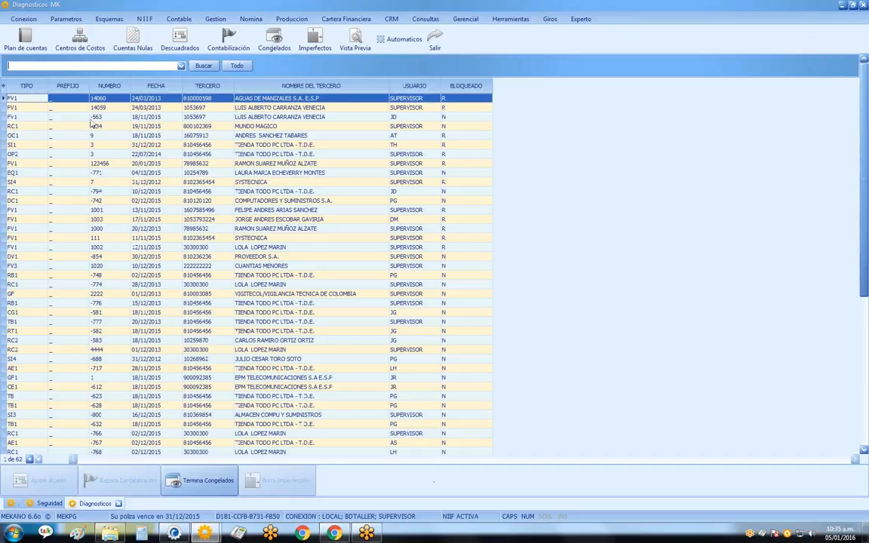
pyautogui.click(448, 99)
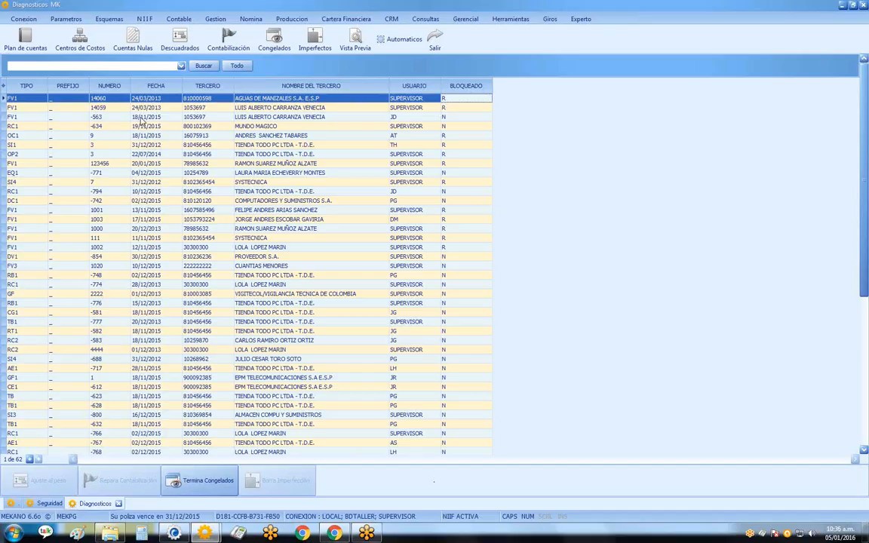
pyautogui.click(451, 110)
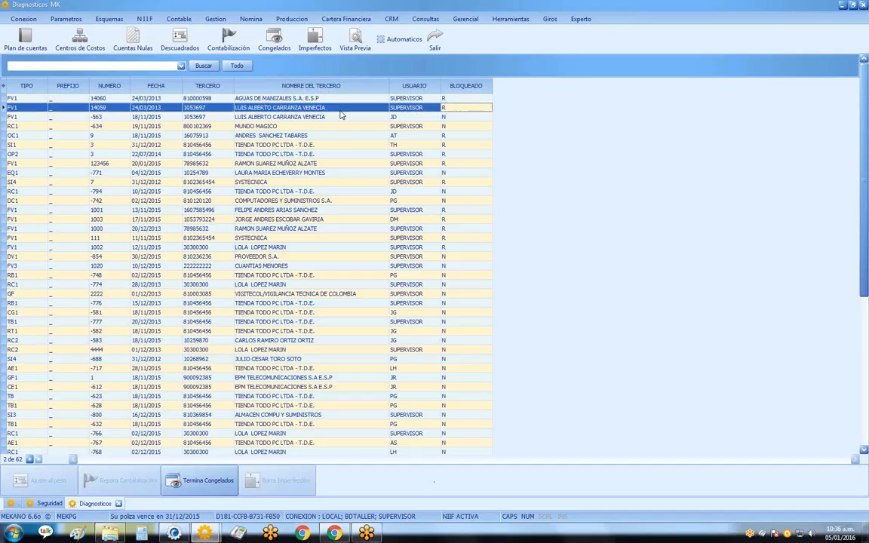
pyautogui.scroll(-8, 366, 231)
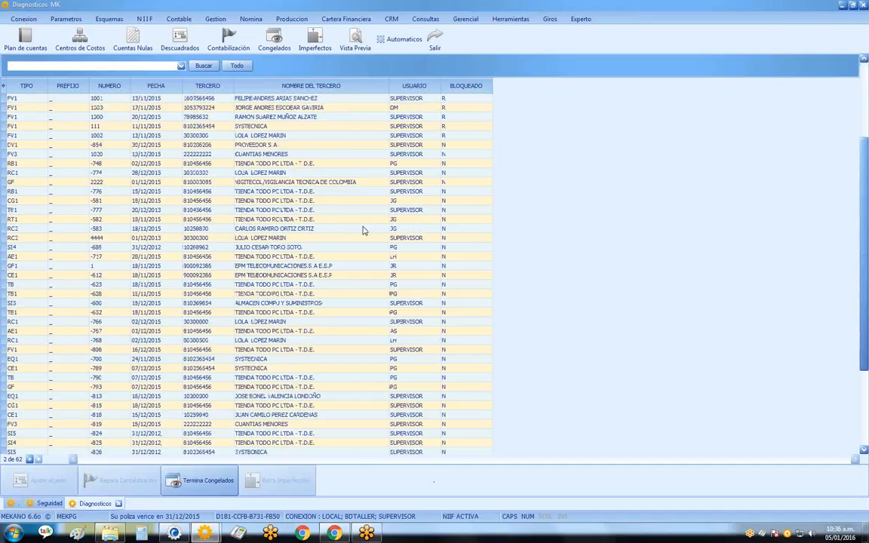
pyautogui.scroll(4, 361, 234)
pyautogui.scroll(4, 359, 235)
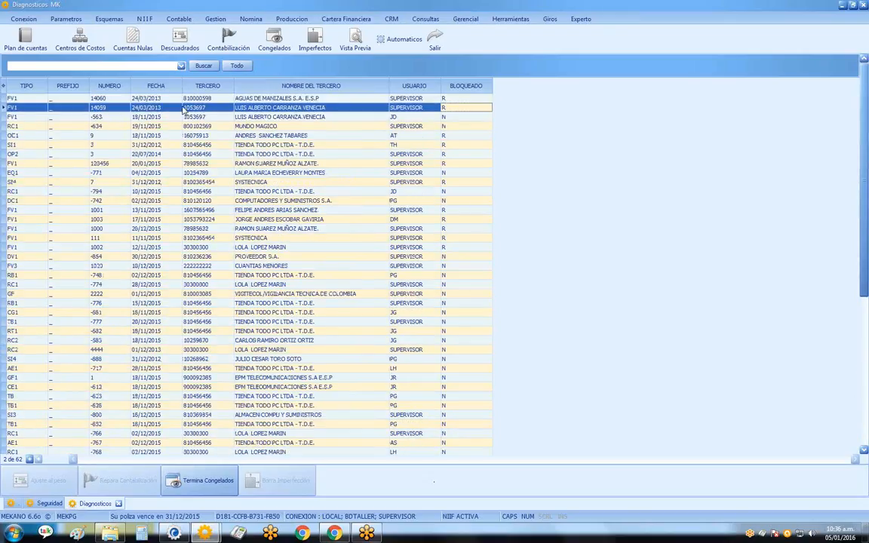
pyautogui.click(252, 153)
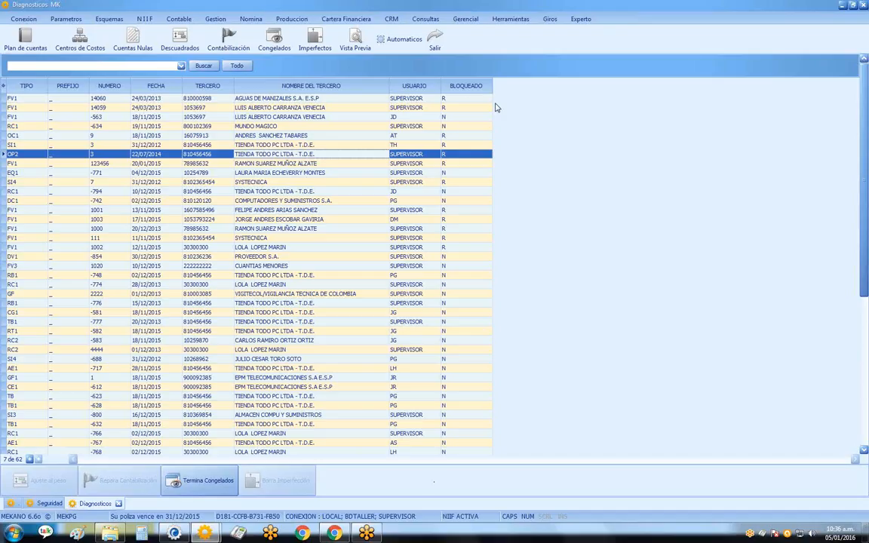
# Collect the vouchers for a chosen date range in the voucher explorer, keeping the default name search.
pyautogui.click(509, 21)
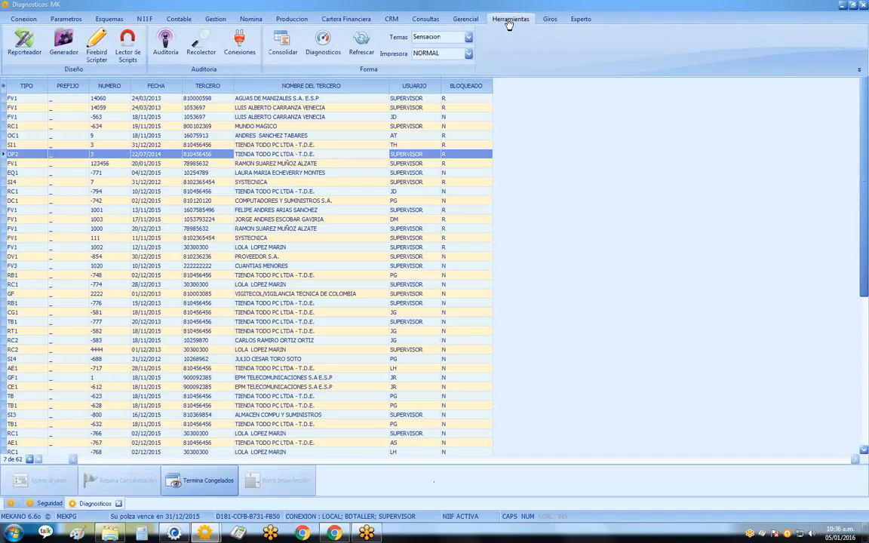
pyautogui.click(186, 44)
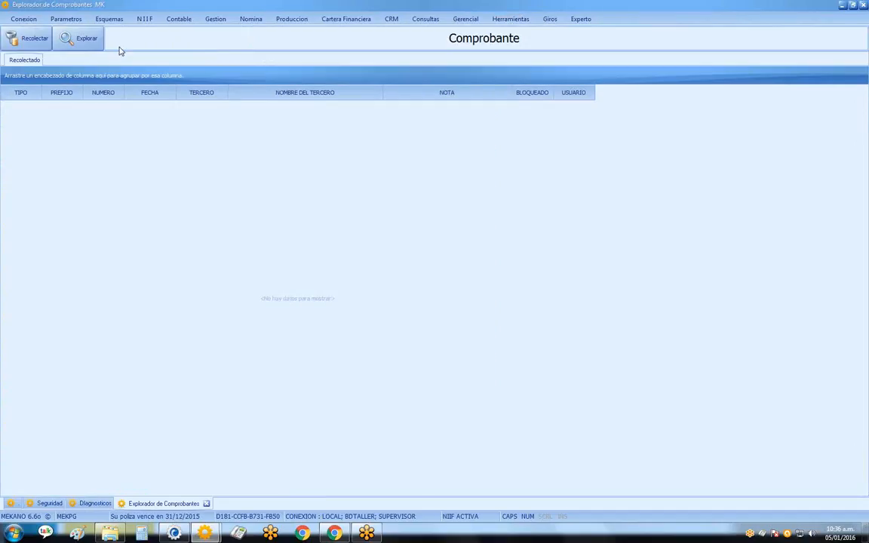
pyautogui.click(22, 35)
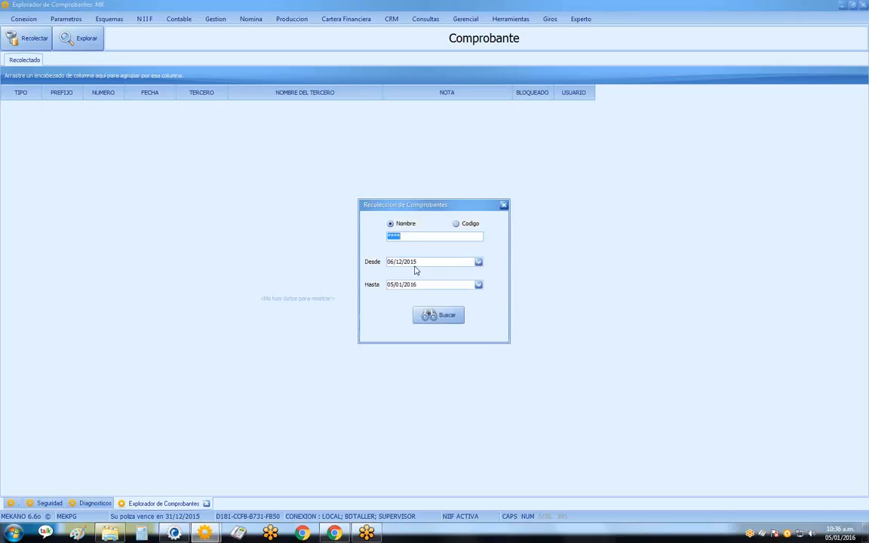
pyautogui.press('Tab')
pyautogui.write('0')
pyautogui.press('Tab')
pyautogui.write('3')
pyautogui.click(433, 315)
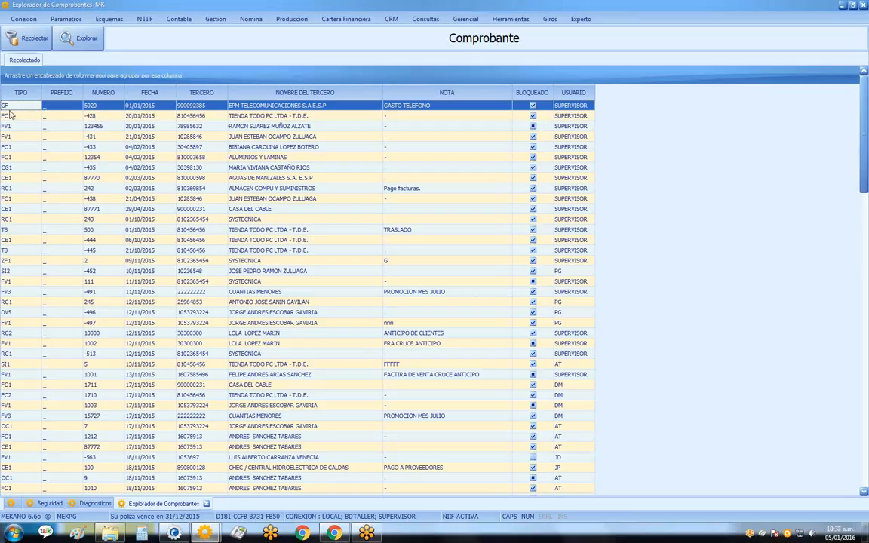
# Filter the collected vouchers to TIPO FC1.
pyautogui.moveTo(38, 93); pyautogui.dragTo(121, 96)
pyautogui.moveTo(66, 95); pyautogui.dragTo(134, 90)
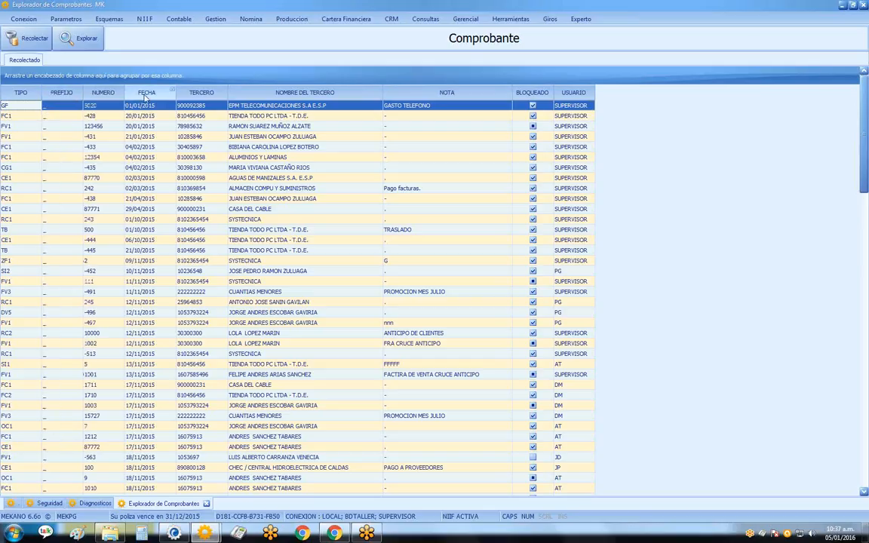
pyautogui.click(37, 91)
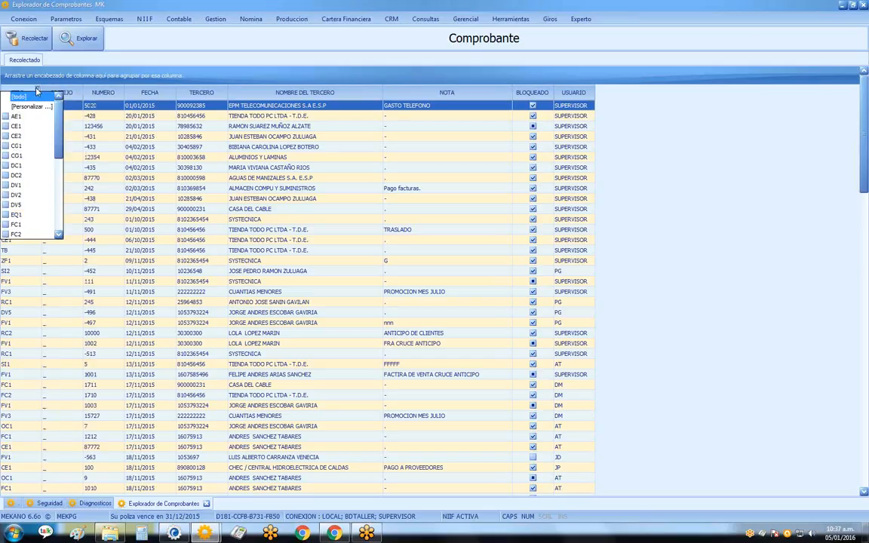
pyautogui.click(6, 225)
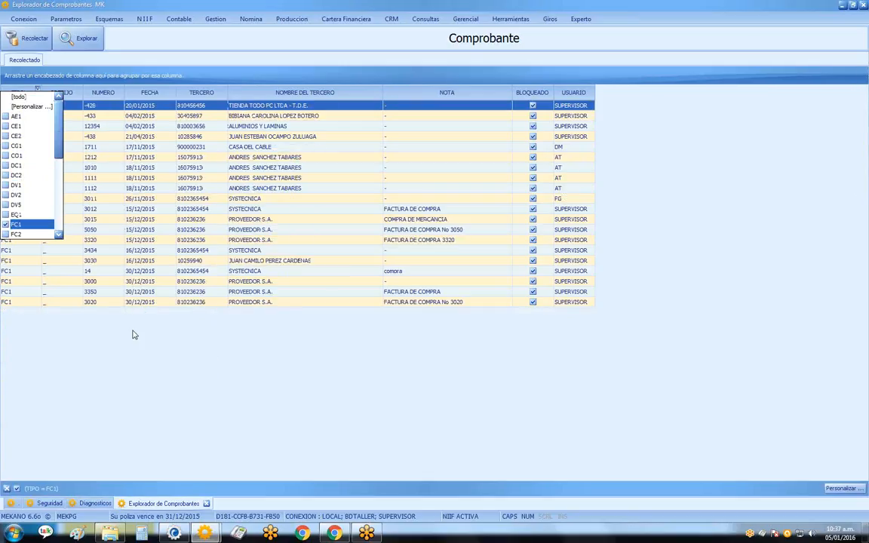
pyautogui.click(135, 335)
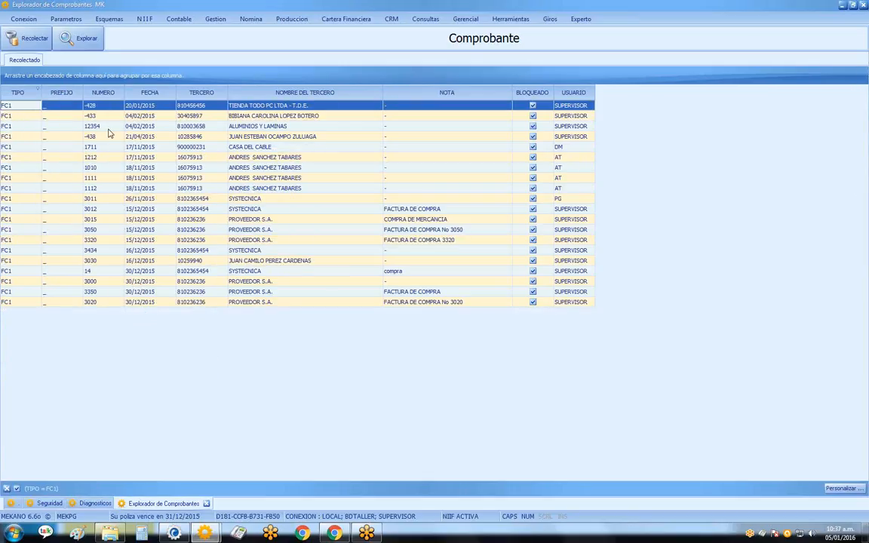
# Add a custom filter on NUMERO with the condition como 3050.
pyautogui.click(119, 92)
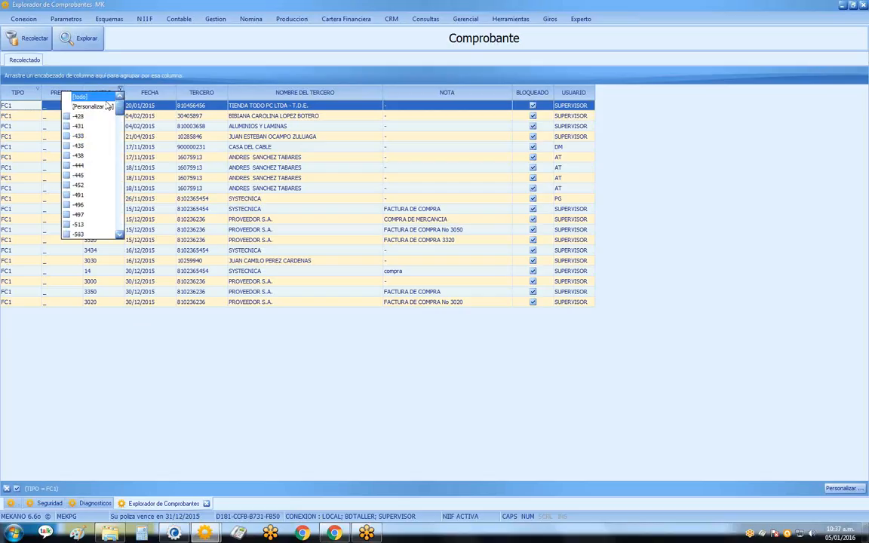
pyautogui.click(105, 108)
pyautogui.click(493, 251)
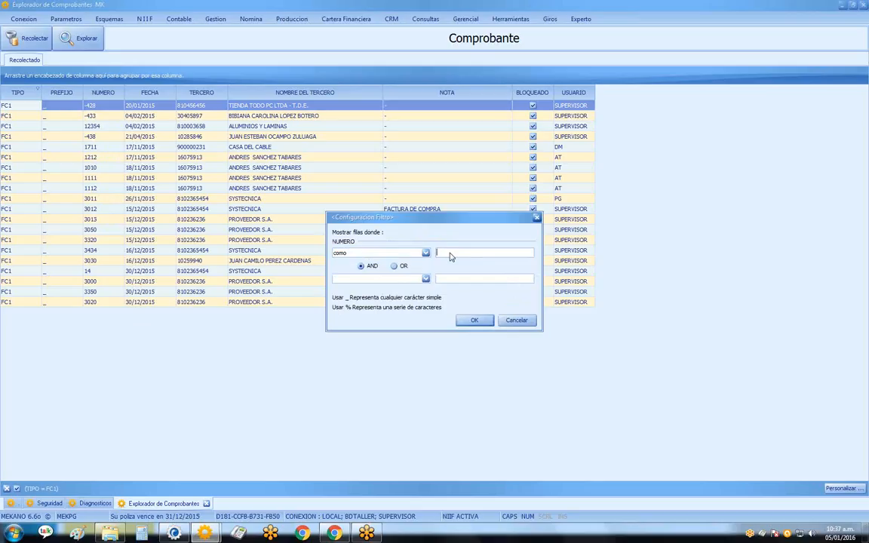
pyautogui.write('30')
pyautogui.click(473, 321)
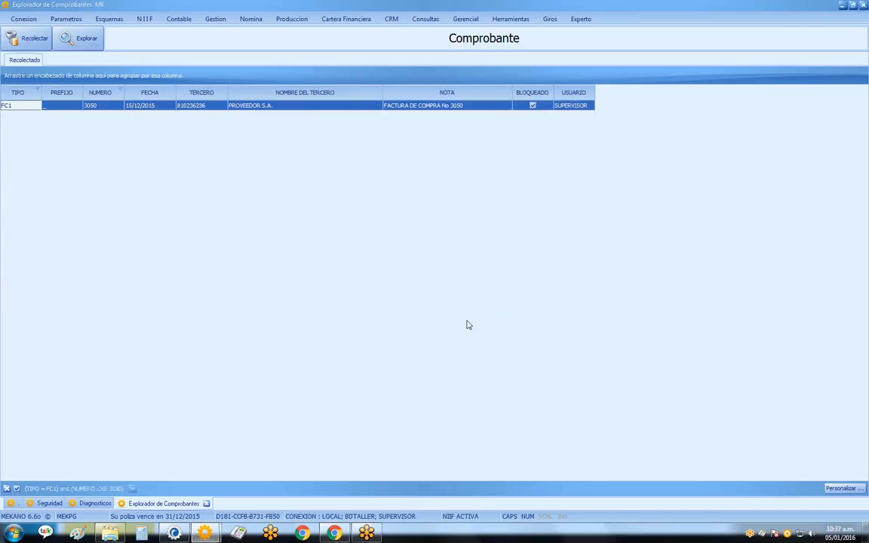
# Explore voucher FC1 3050 and examine the dates, actions and users of its edited and deleted movement lines.
pyautogui.click(74, 101)
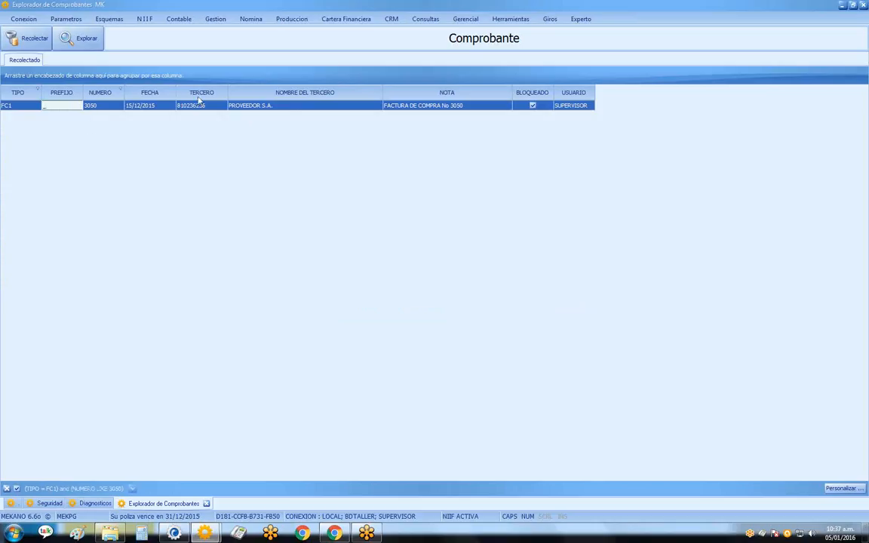
pyautogui.click(88, 41)
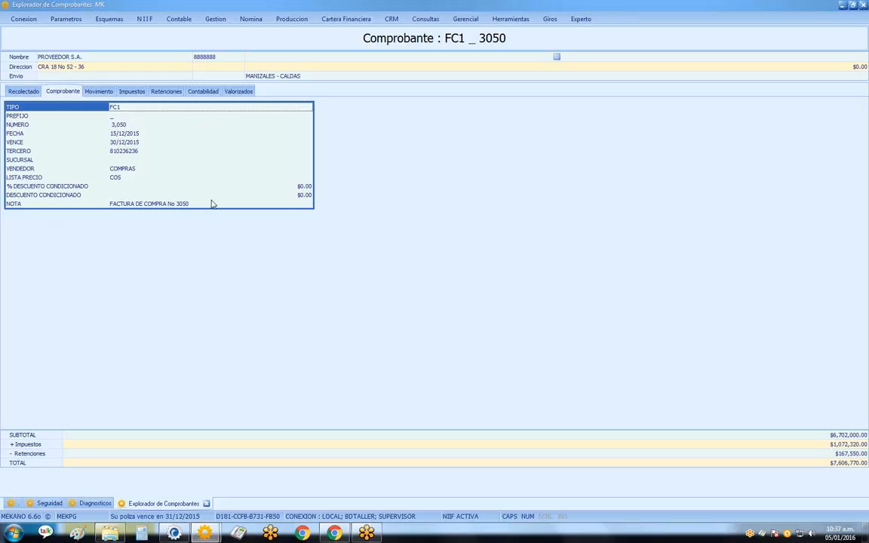
pyautogui.click(98, 93)
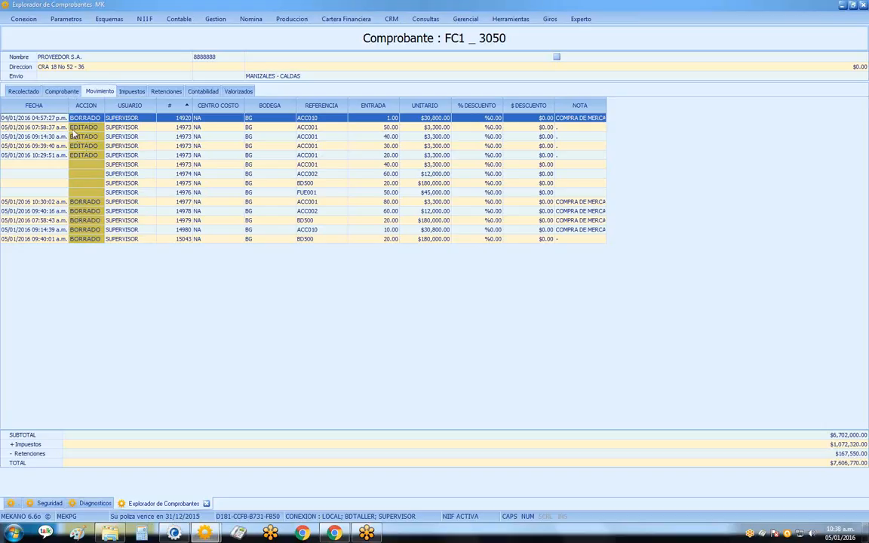
pyautogui.click(10, 119)
pyautogui.click(70, 127)
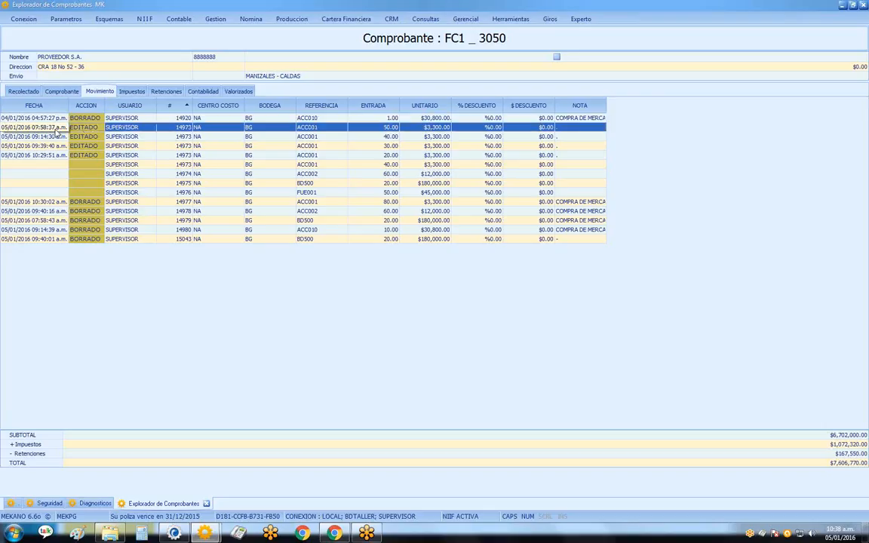
pyautogui.click(58, 156)
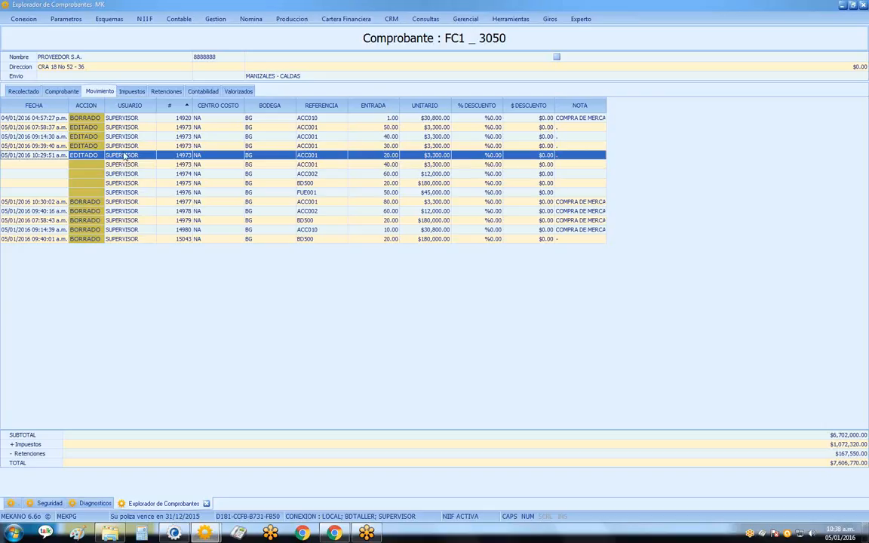
pyautogui.click(151, 166)
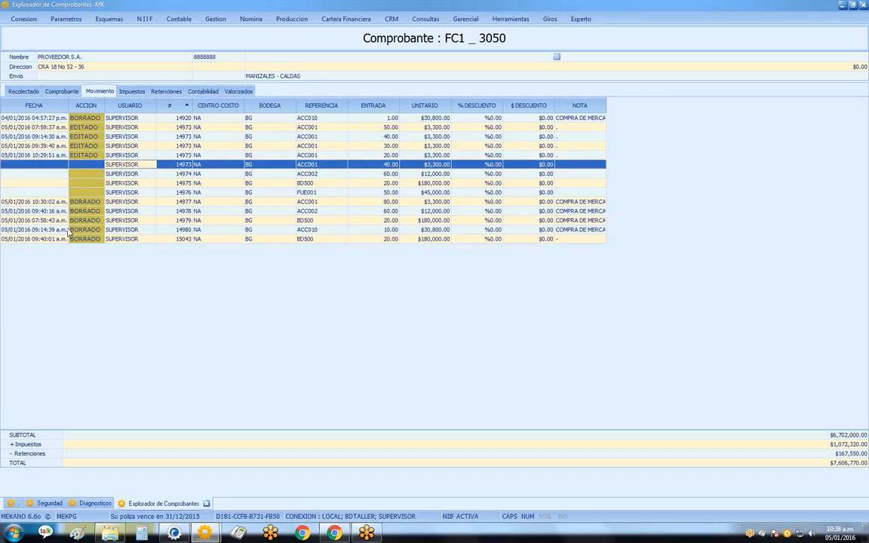
pyautogui.click(53, 203)
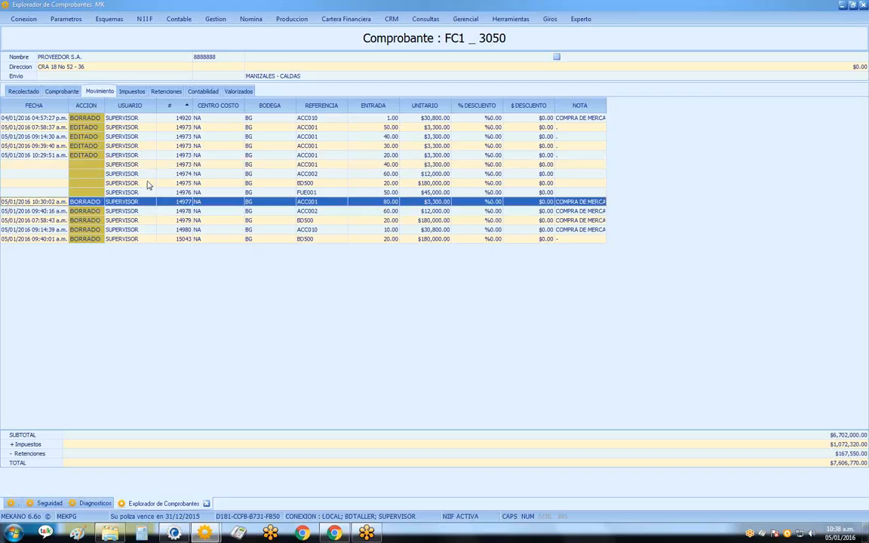
# Review the taxes, withholdings, accounting entries and valued inventory records of voucher FC1 3050.
pyautogui.click(133, 92)
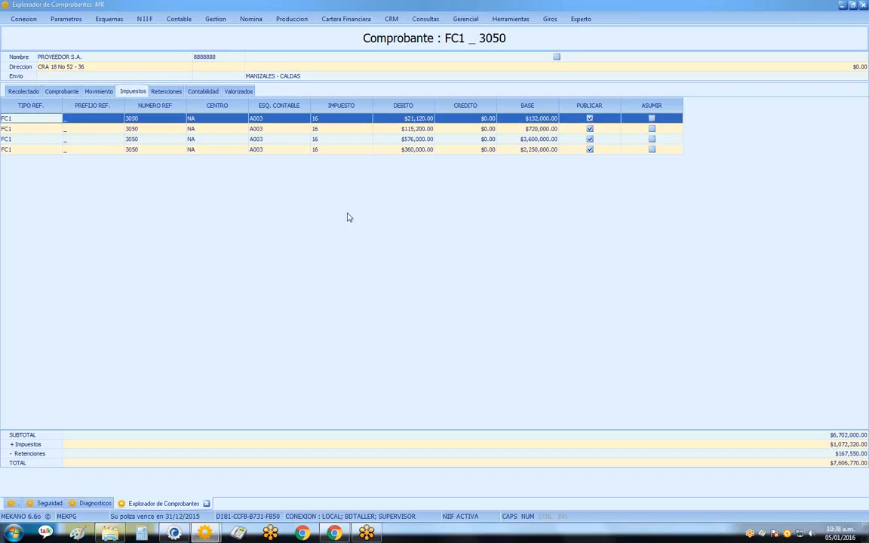
pyautogui.click(170, 93)
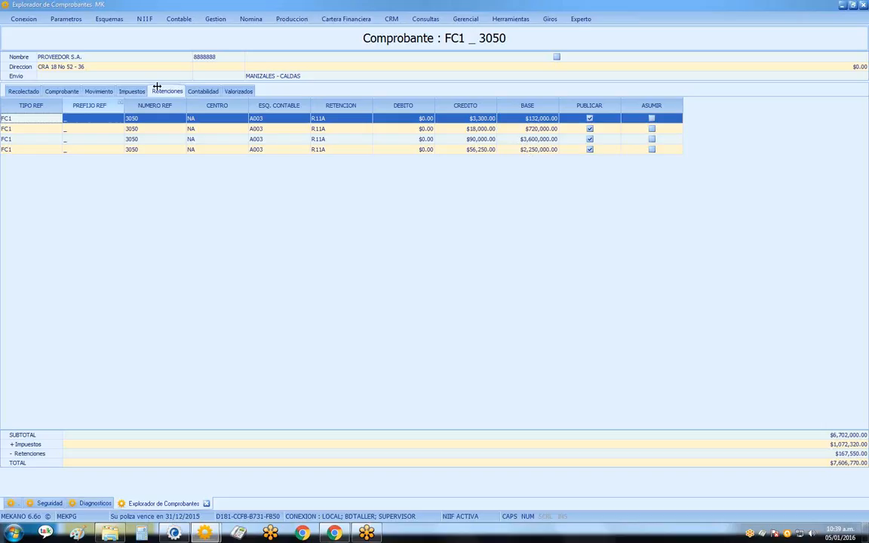
pyautogui.click(200, 93)
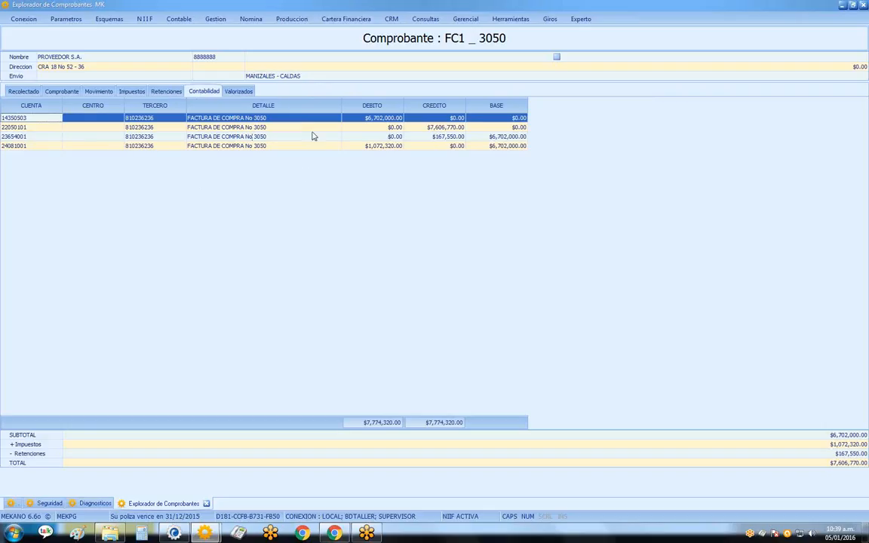
pyautogui.click(240, 92)
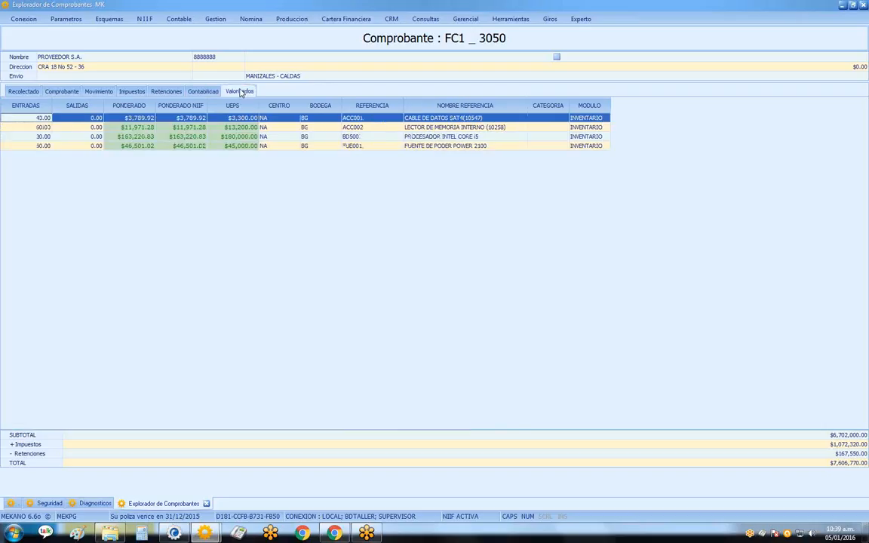